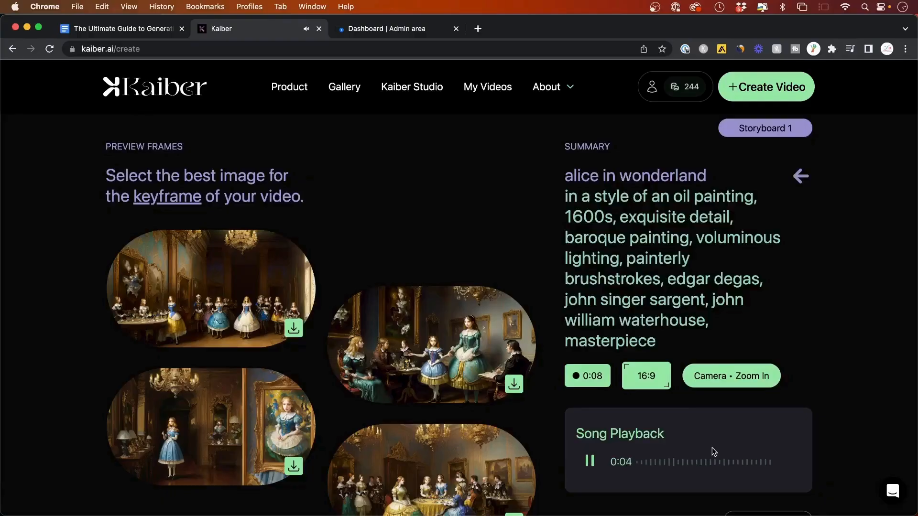
Look through the gallery of videos made with Kaiber and open the free trial registration
scroll(713, 448, "down", 2)
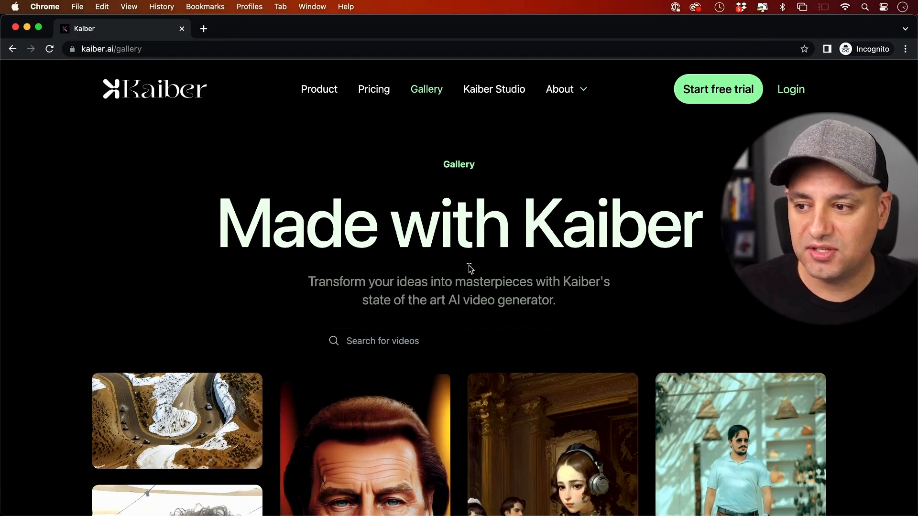
scroll(597, 236, "down", 3)
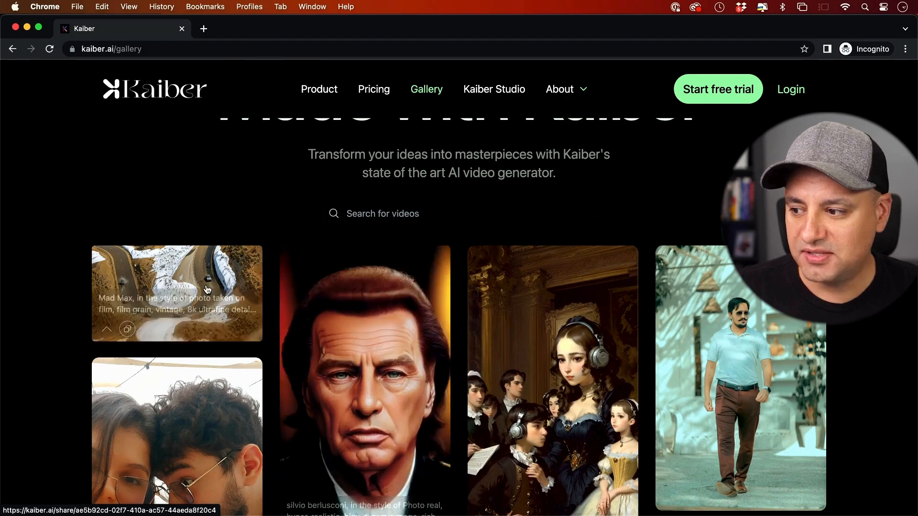
scroll(487, 225, "up", 3)
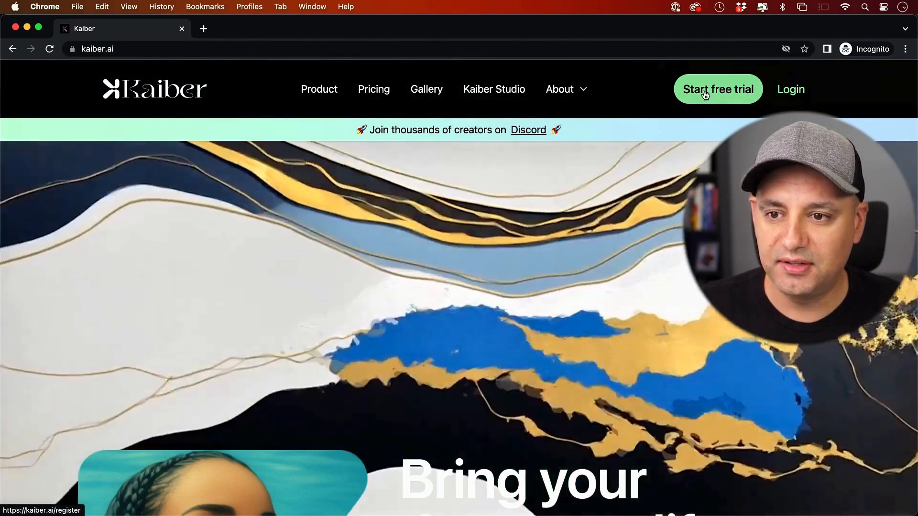
left_click(706, 94)
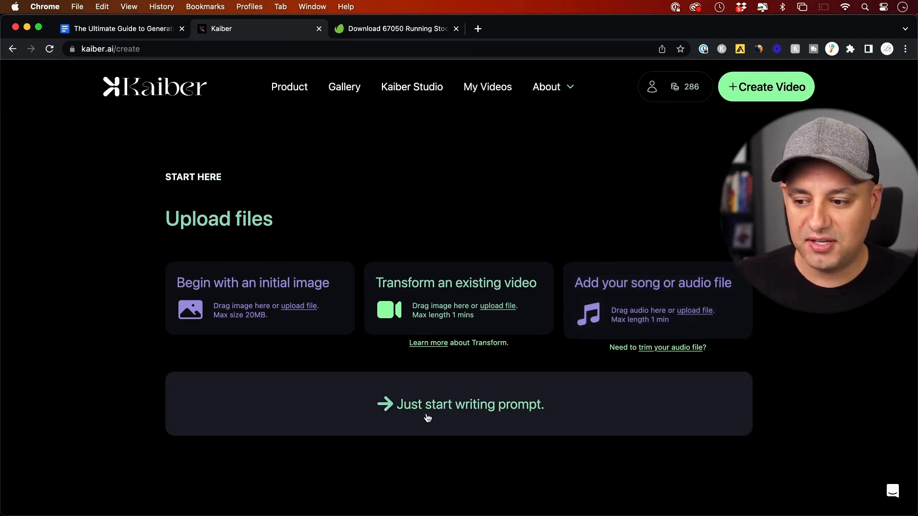
Start a new video from a written prompt only and set its subject to the "A Futuristic Cyberpunk" suggestion
left_click(469, 407)
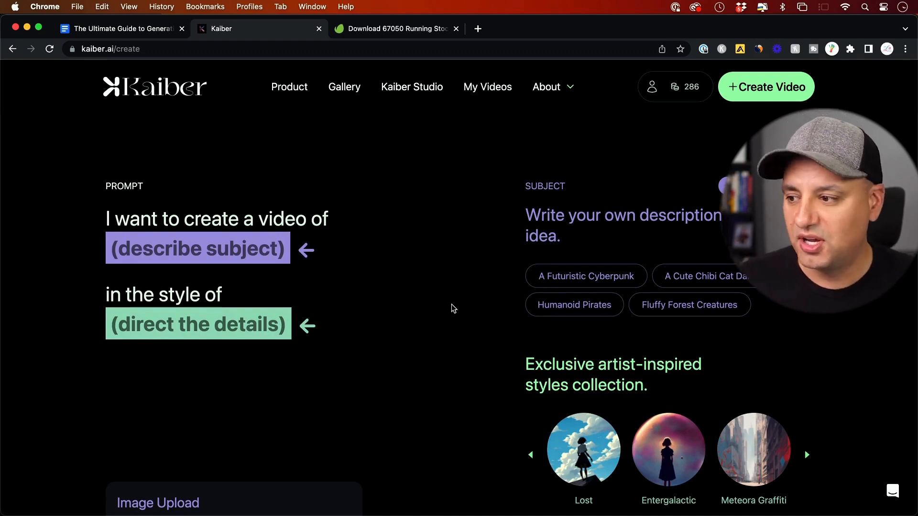
scroll(452, 306, "down", 1)
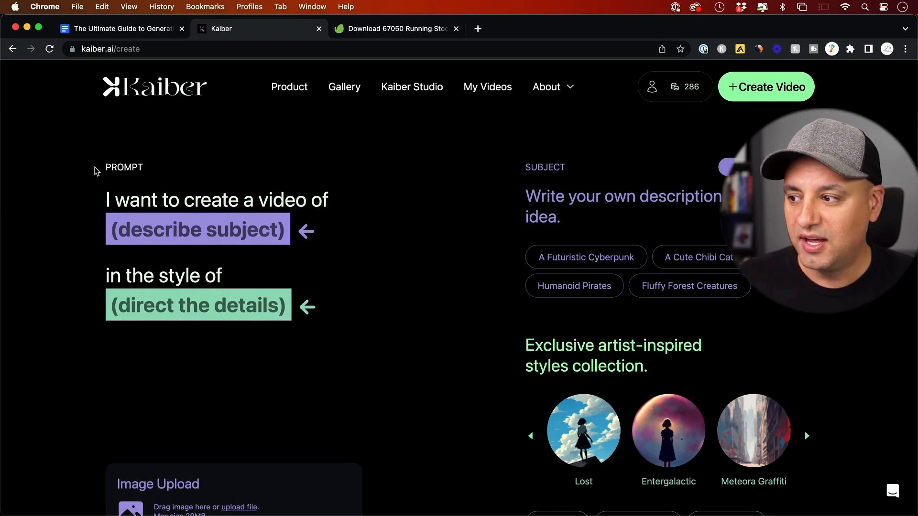
double_click(125, 167)
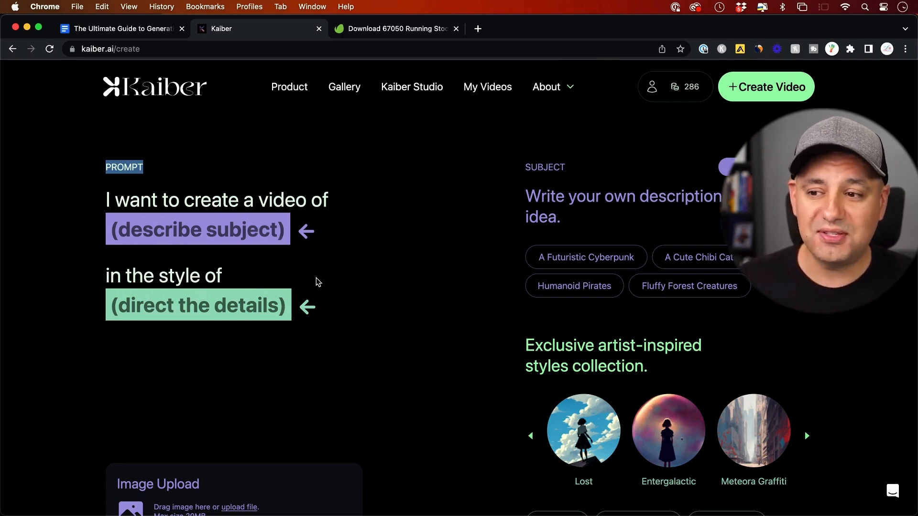
left_click(179, 229)
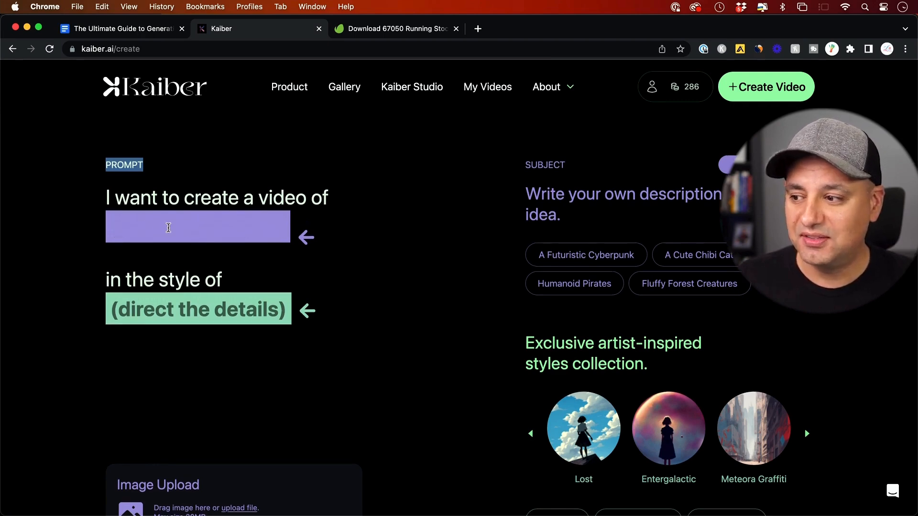
left_click(165, 227)
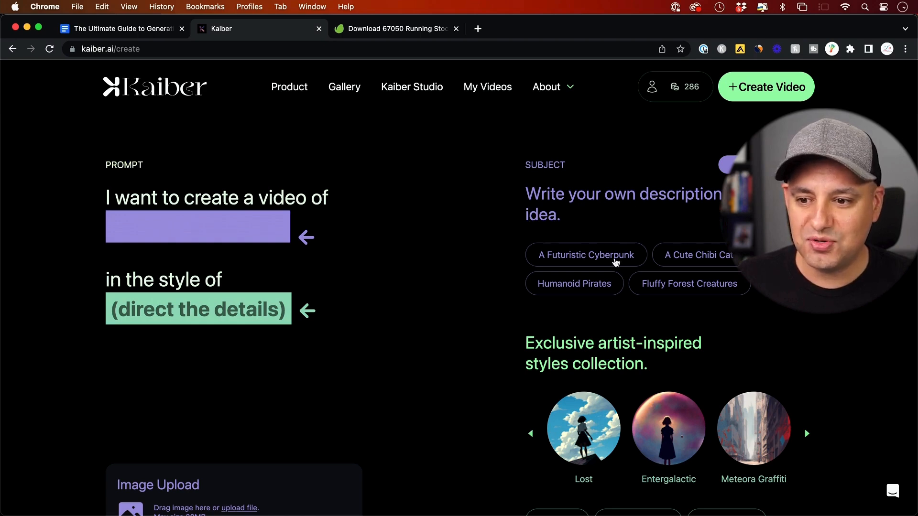
left_click(573, 262)
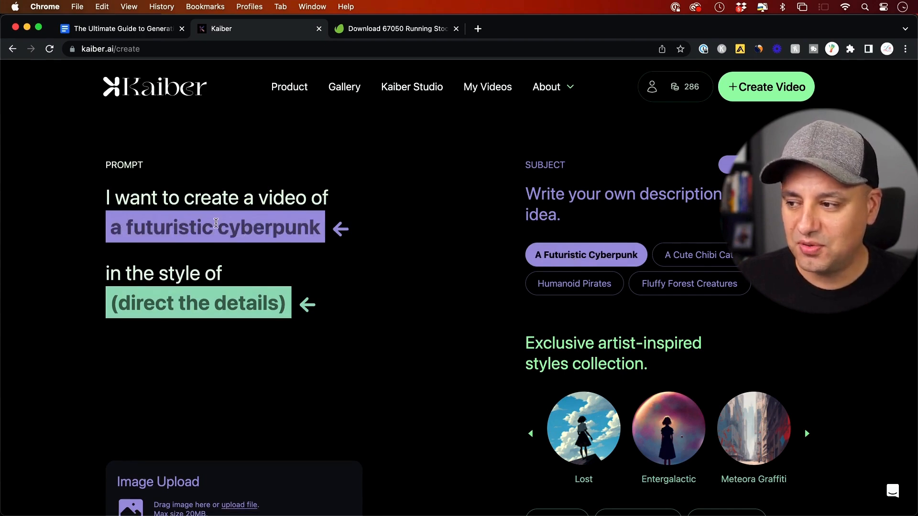
Browse the artist-inspired styles collection and apply the Cinematic preset as the prompt's style
scroll(404, 247, "down", 2)
left_click(137, 238)
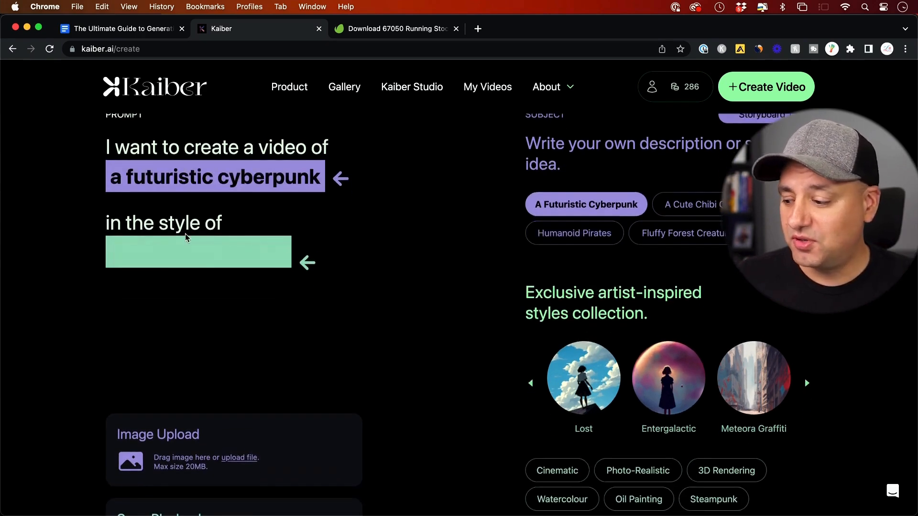
scroll(187, 238, "down", 3)
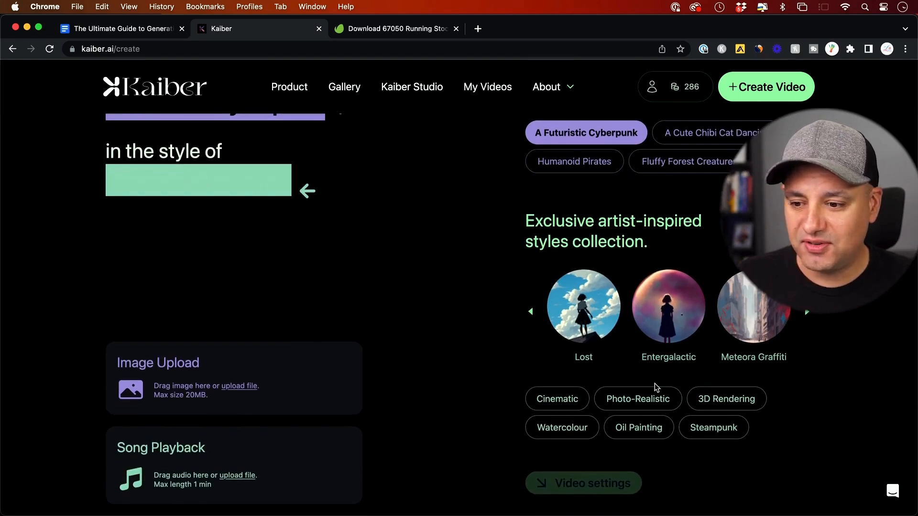
scroll(598, 397, "up", 1)
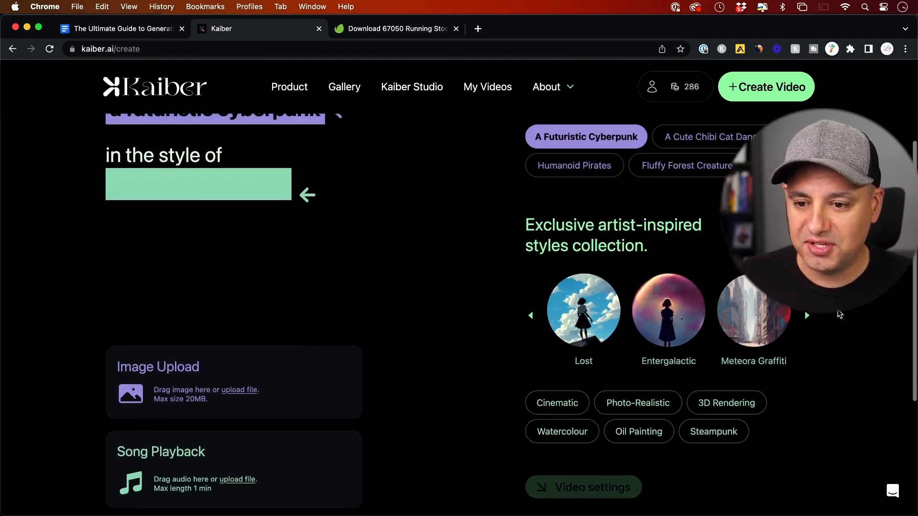
left_click(807, 316)
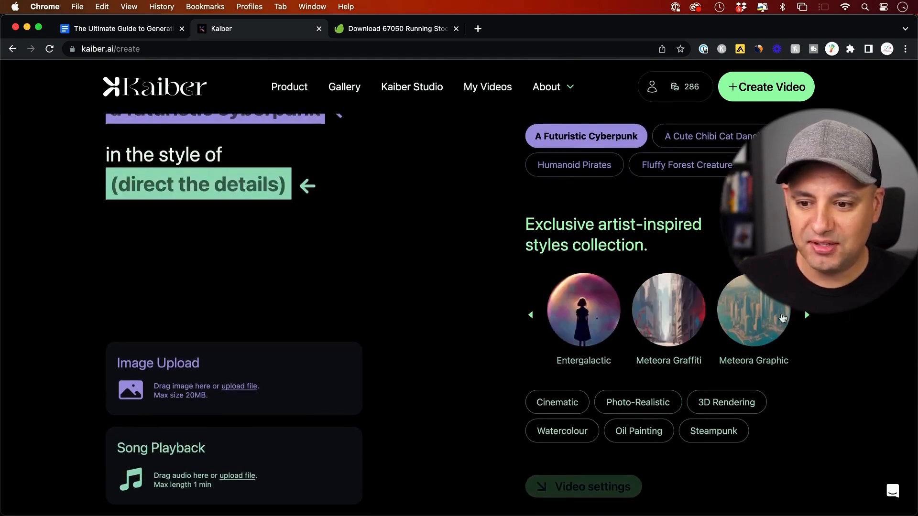
left_click(807, 316)
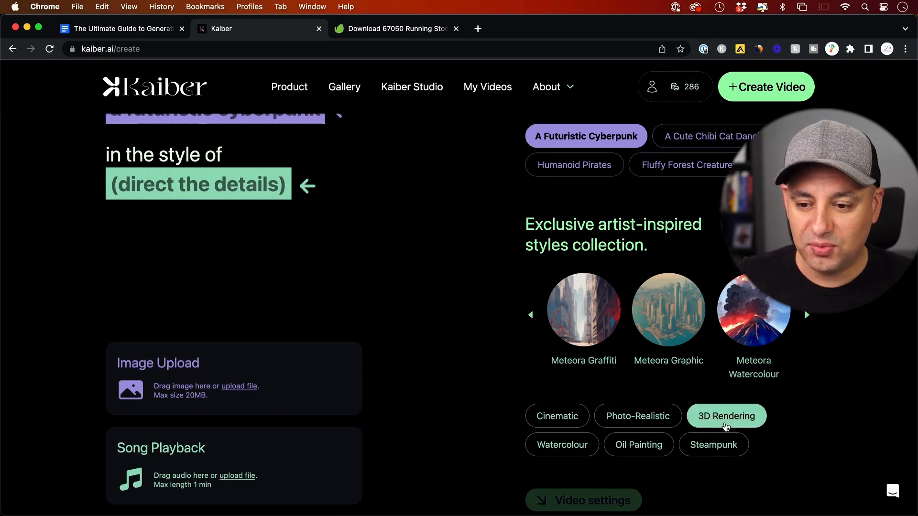
left_click(561, 423)
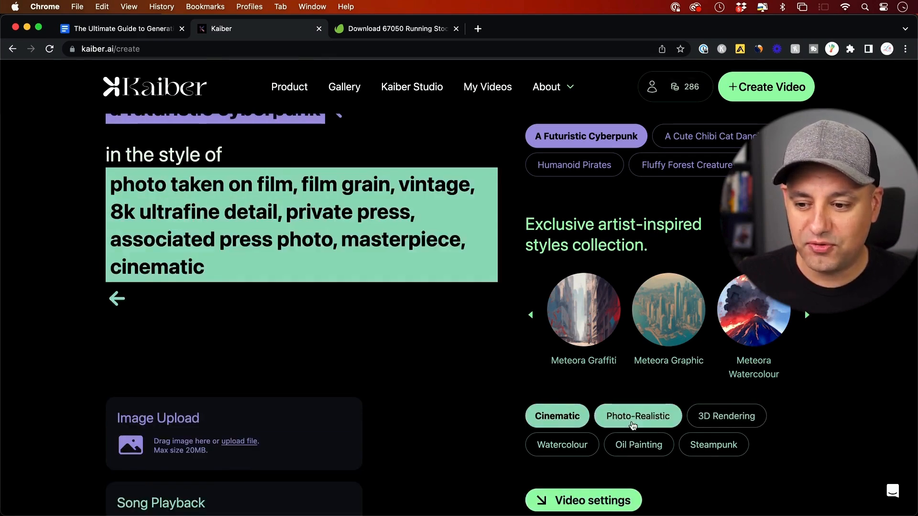
Review the style description in the prompt and set the style to the Photo-Realistic preset
scroll(554, 399, "up", 2)
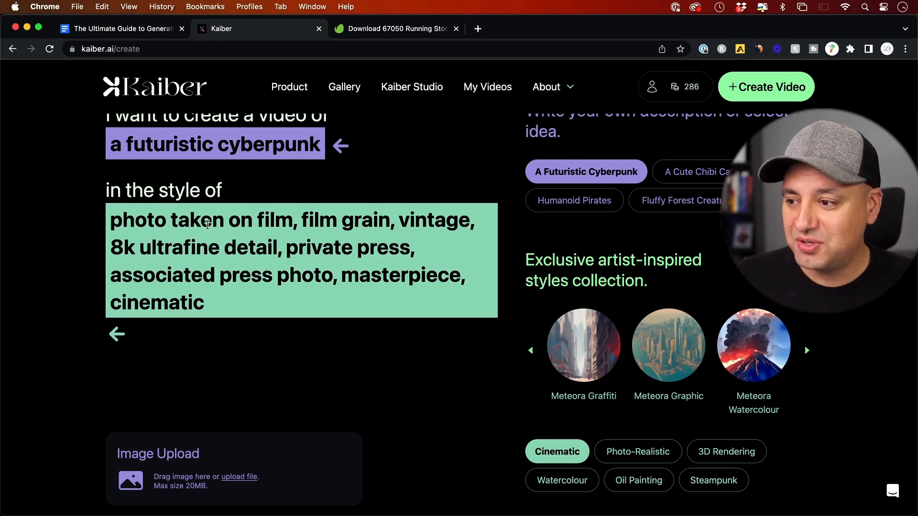
scroll(289, 239, "up", 2)
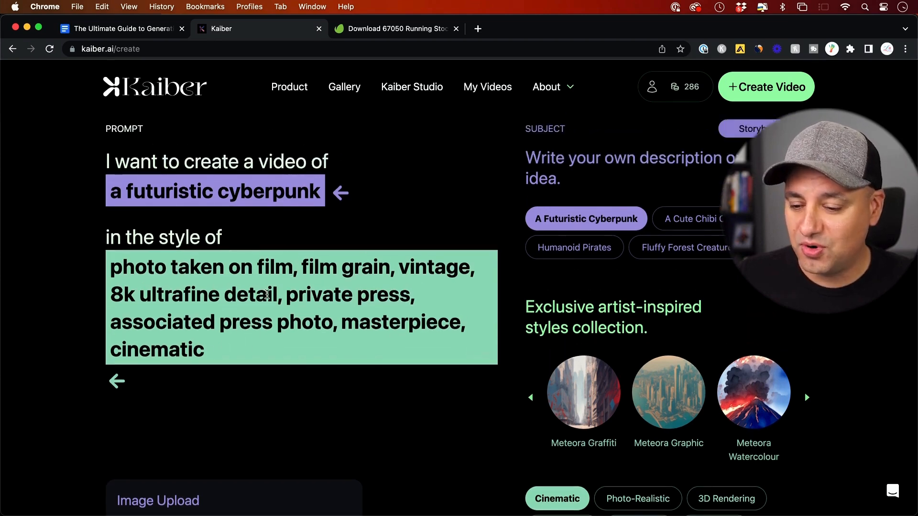
scroll(321, 289, "down", 1)
scroll(322, 289, "down", 1)
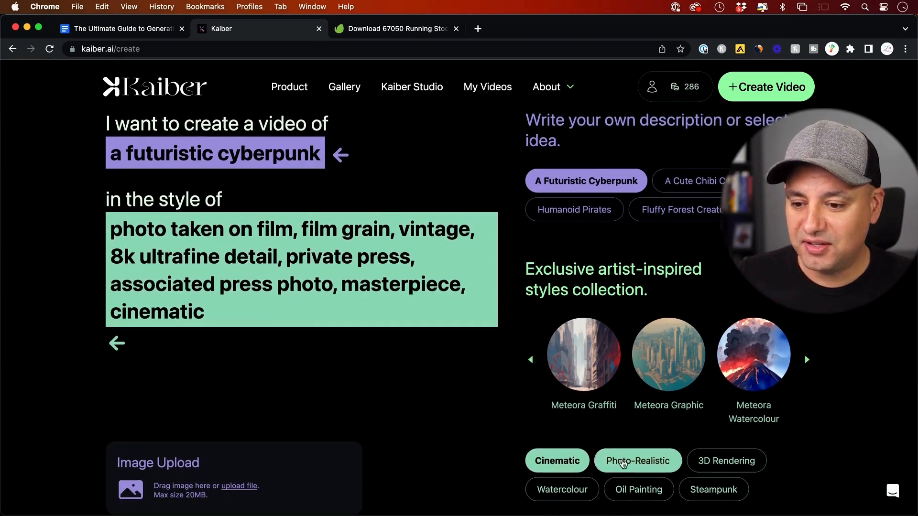
left_click(623, 462)
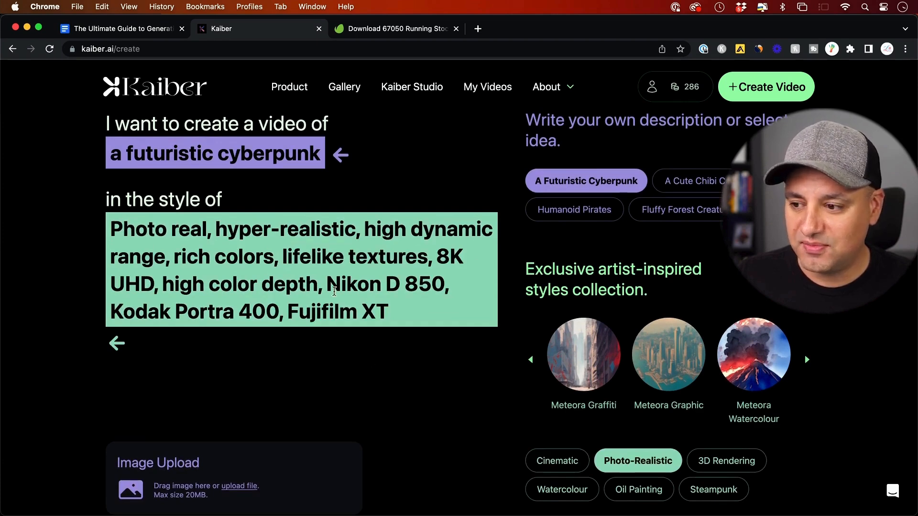
Append ", spaceship in the distance," to the prompt's subject description
scroll(334, 291, "up", 1)
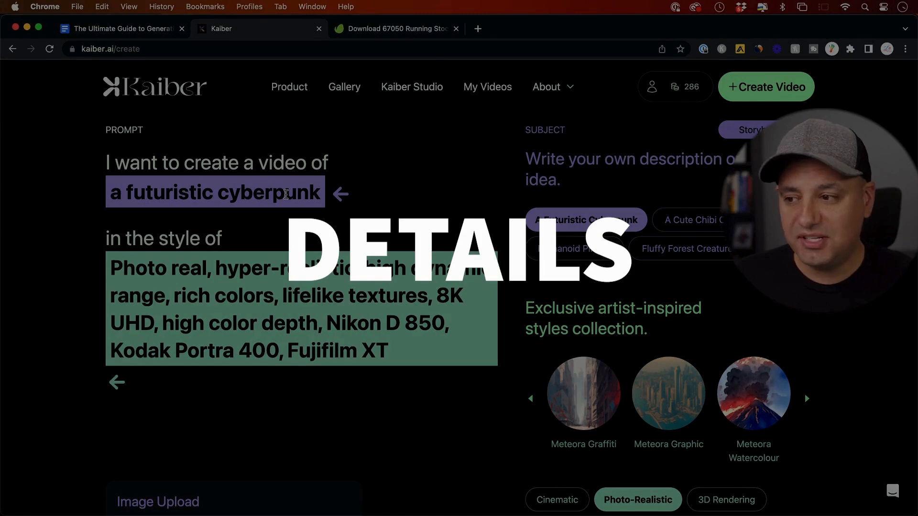
type(", spaceship in the distance,")
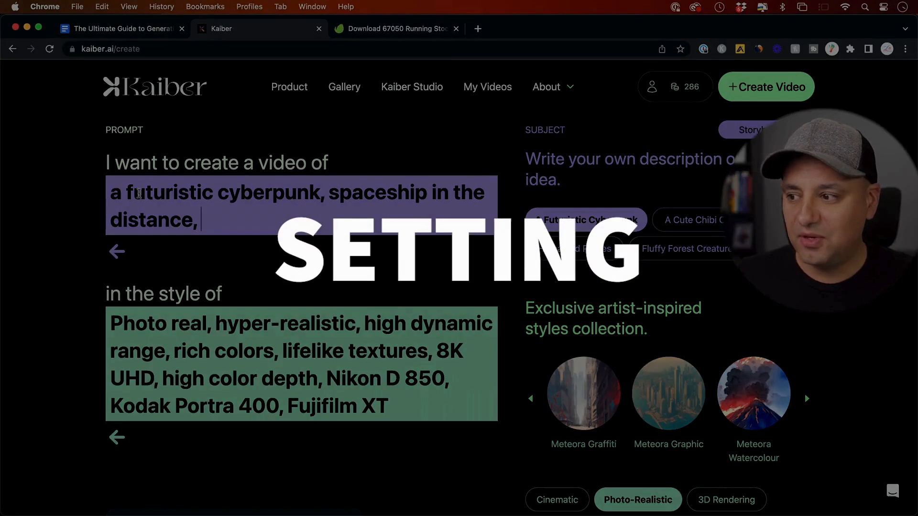
left_click_drag(125, 190, 210, 192)
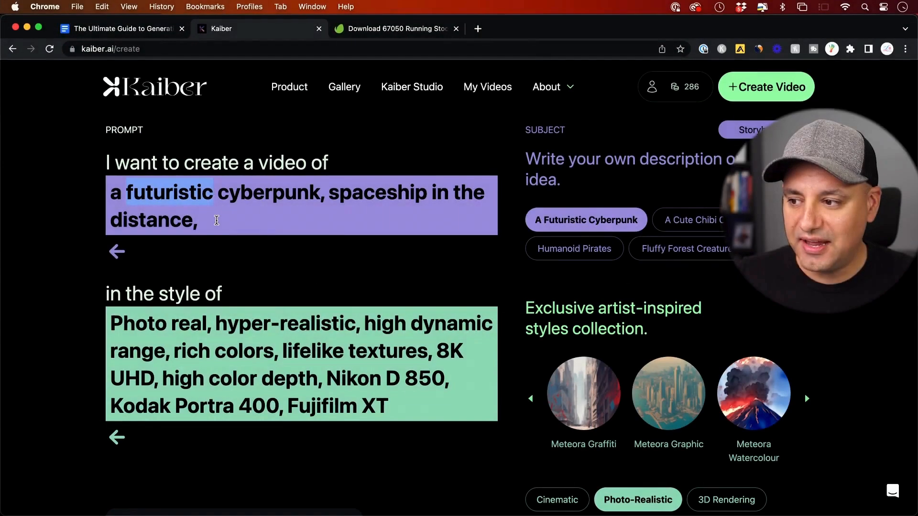
left_click(214, 195)
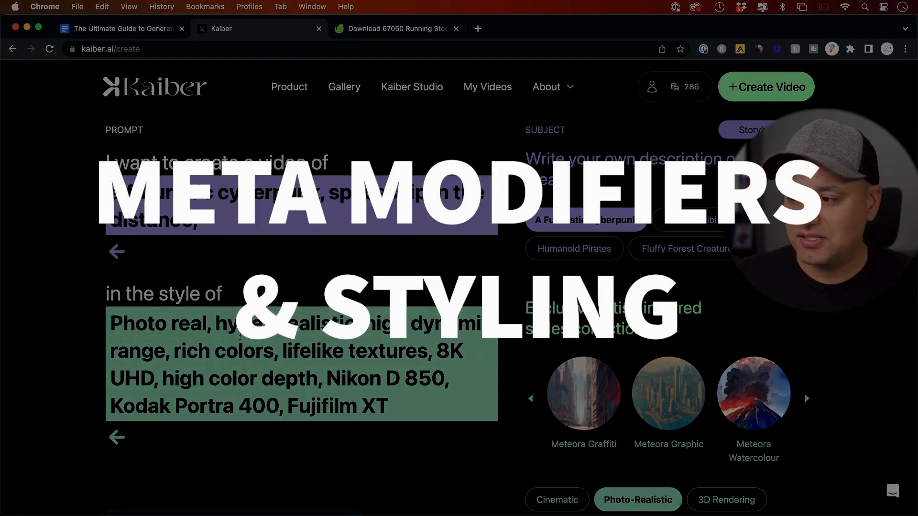
left_click_drag(116, 317, 397, 409)
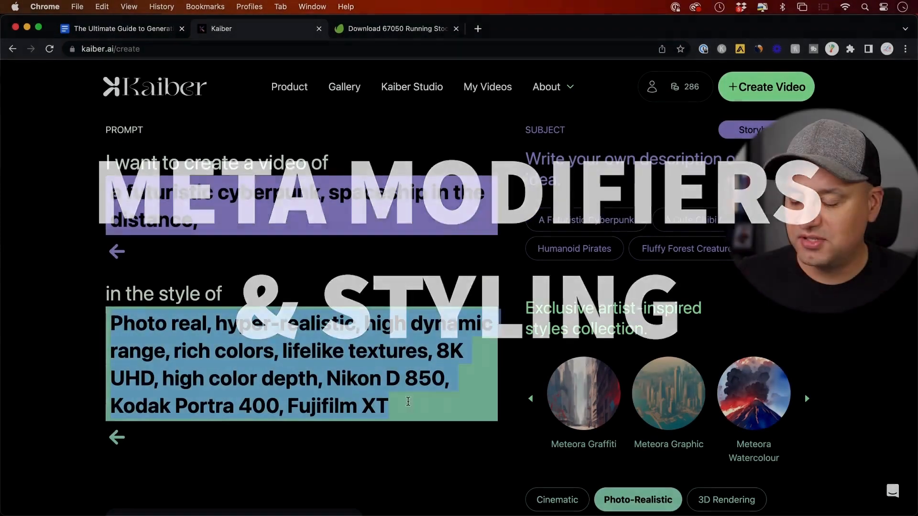
scroll(399, 383, "down", 1)
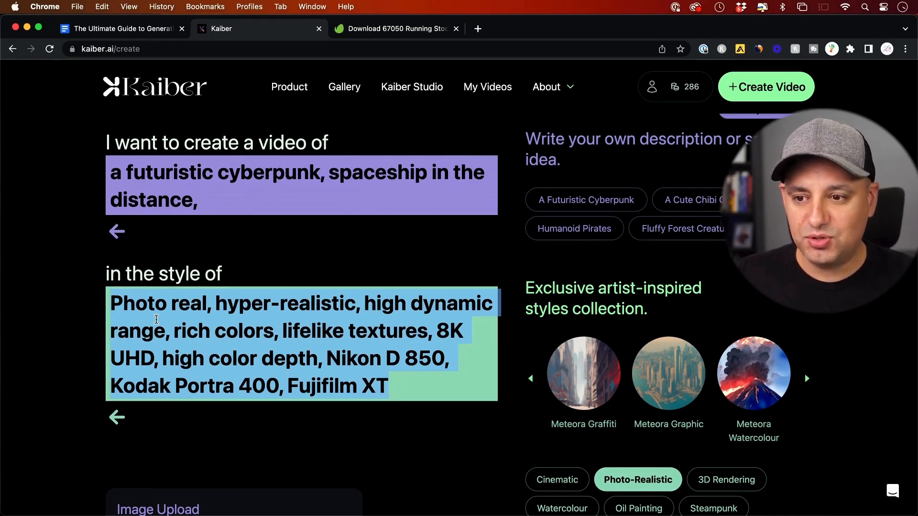
In the video settings, set the duration to 0:06 and the aspect ratio to 16:9
scroll(360, 301, "down", 4)
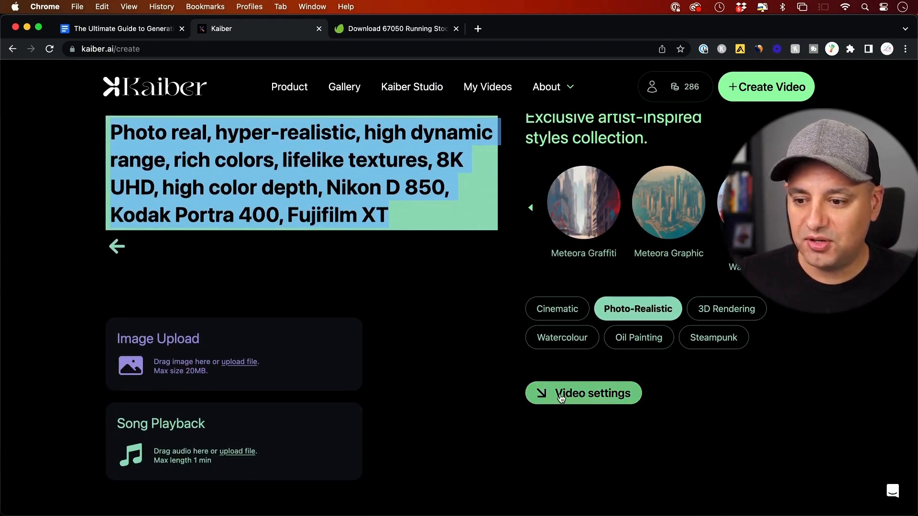
left_click(582, 397)
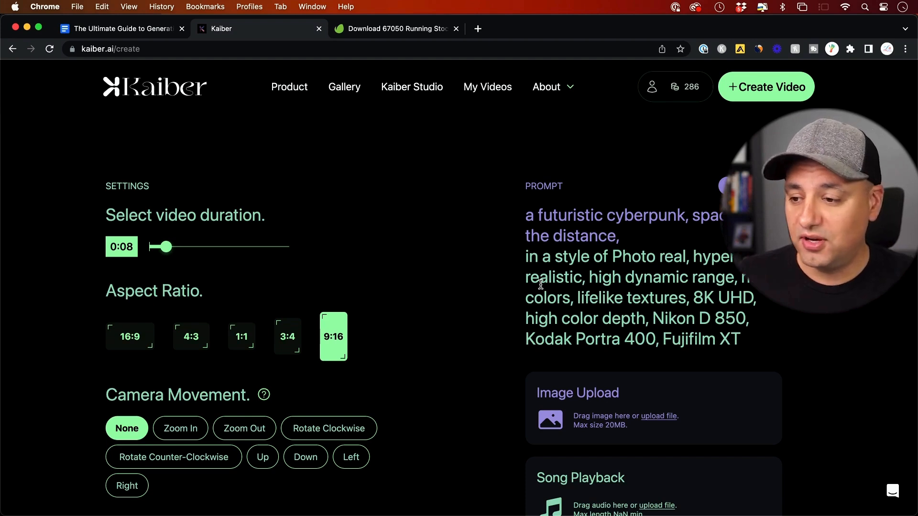
scroll(541, 284, "down", 2)
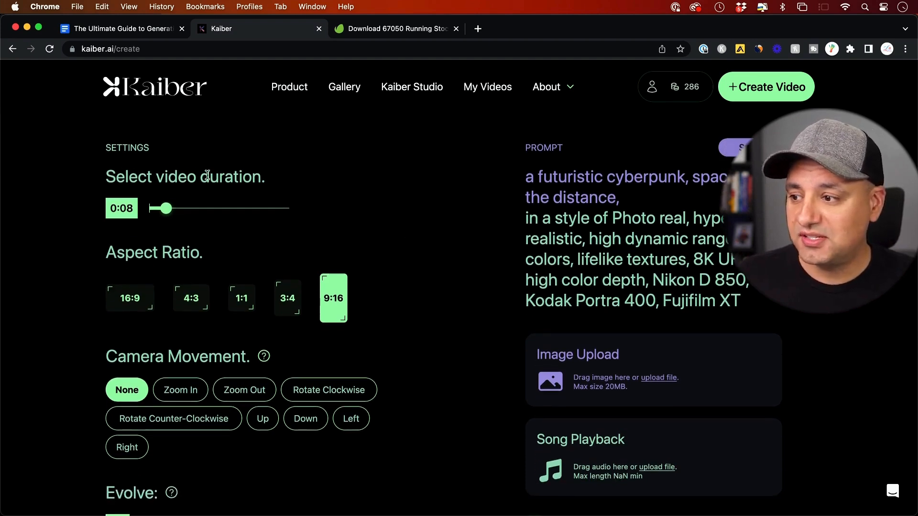
mouse_move(171, 213)
left_mouse_down()
mouse_move(316, 212)
mouse_move(191, 211)
mouse_move(158, 219)
left_mouse_up()
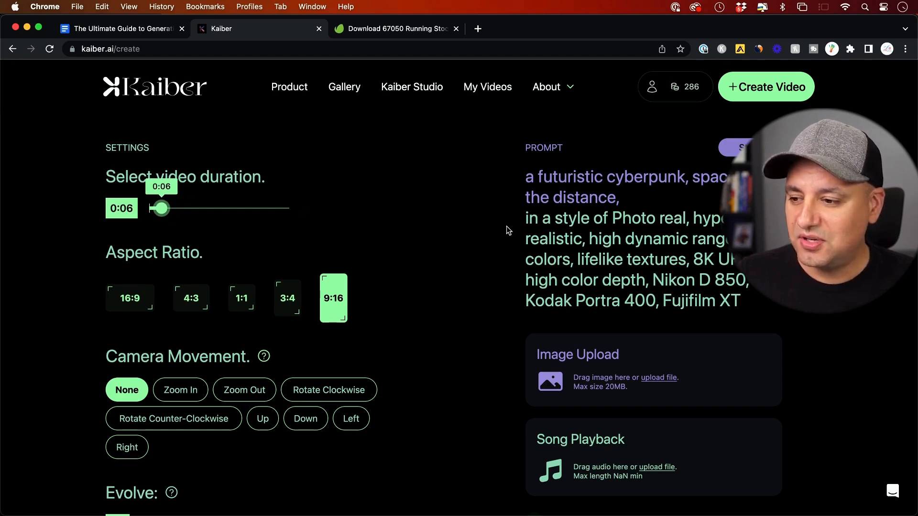
scroll(504, 229, "down", 1)
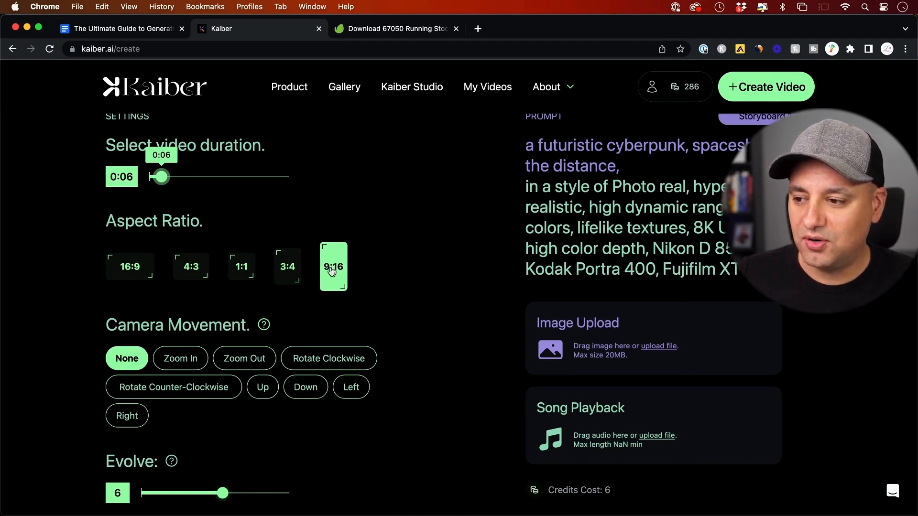
left_click(119, 277)
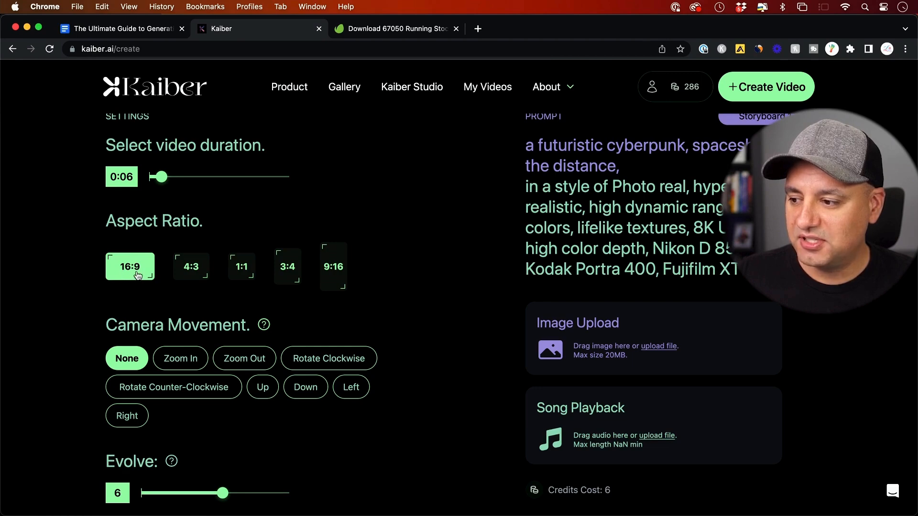
Set the video's camera movement to Zoom Out
scroll(84, 266, "down", 1)
mouse_move(269, 299)
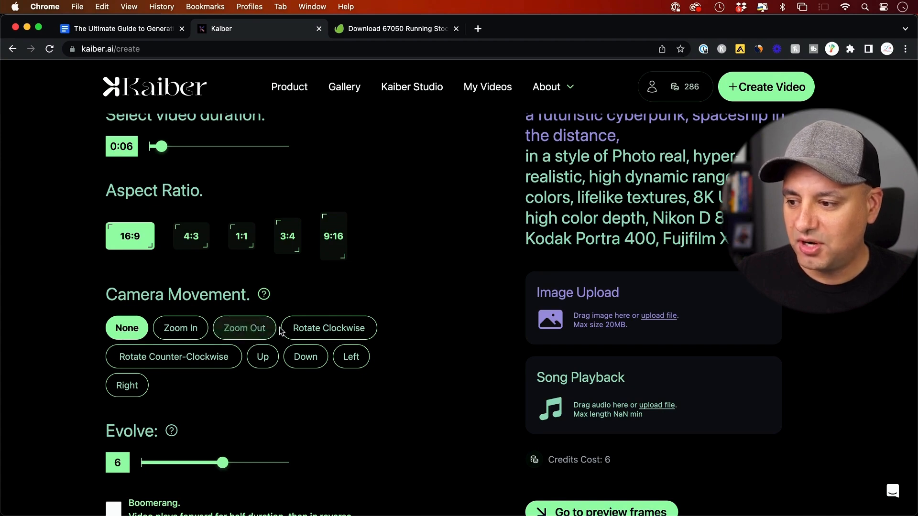
left_click(181, 330)
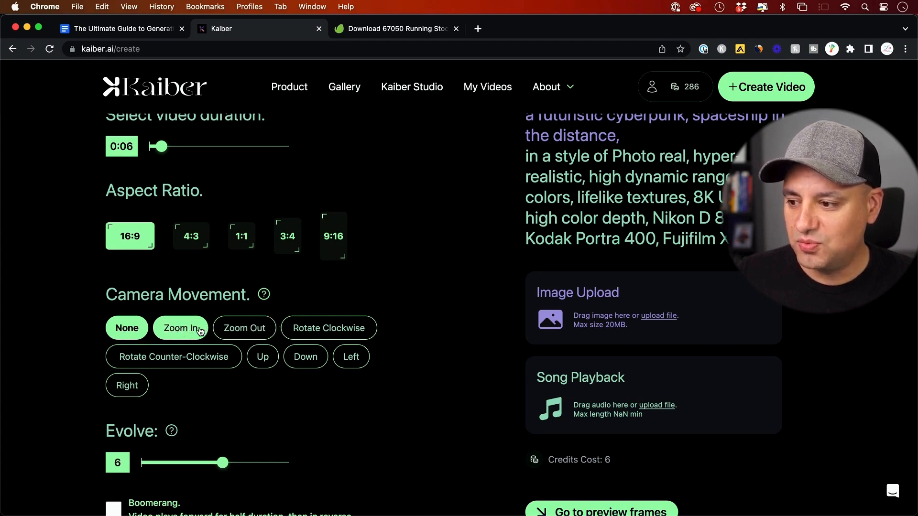
left_click(230, 330)
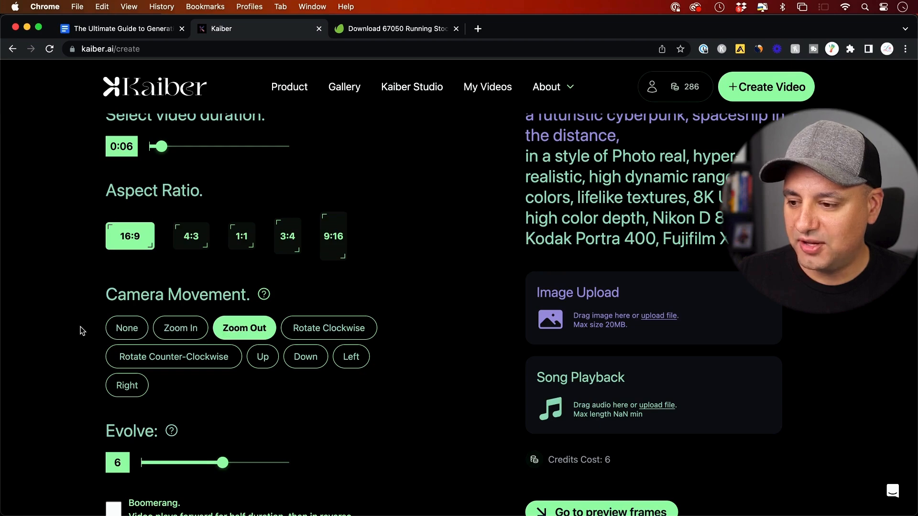
Check what the Evolve setting does, try its highest level of 10, and set Evolve to 1
scroll(82, 327, "down", 1)
scroll(287, 340, "down", 2)
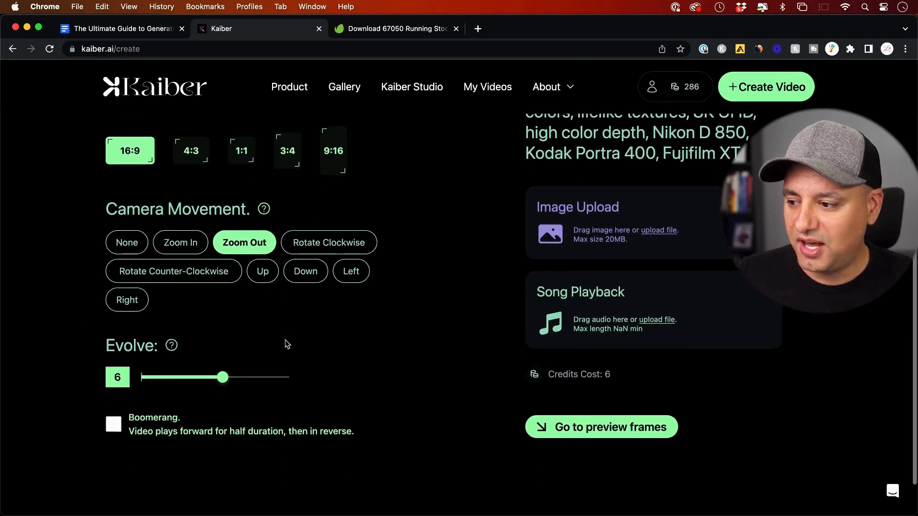
mouse_move(172, 348)
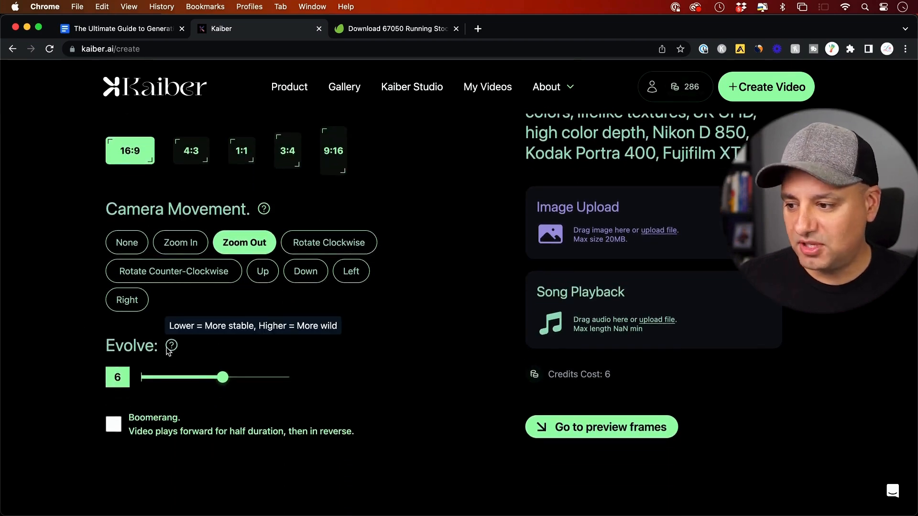
left_click_drag(223, 377, 310, 388)
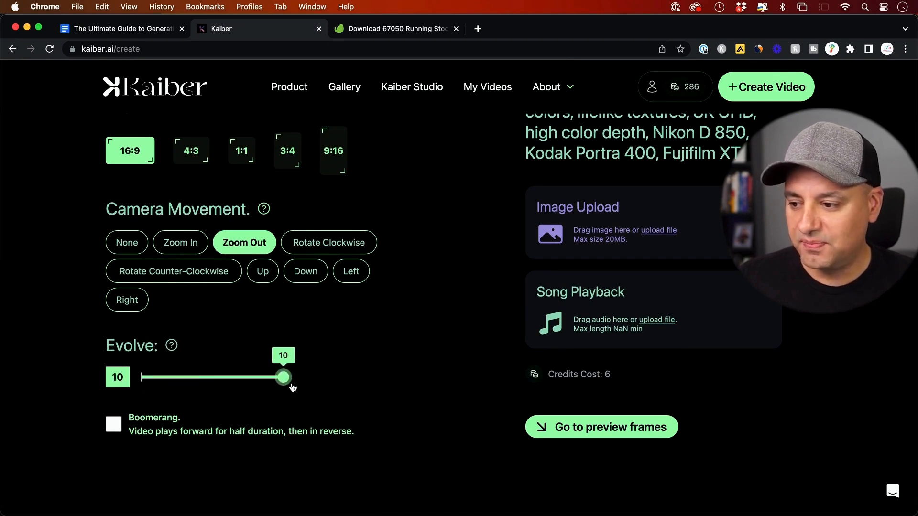
mouse_move(176, 347)
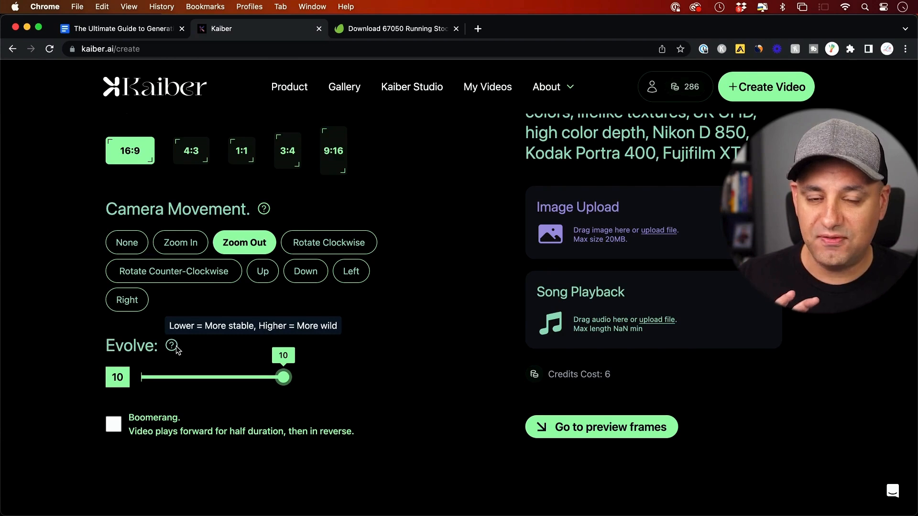
left_click_drag(286, 378, 149, 380)
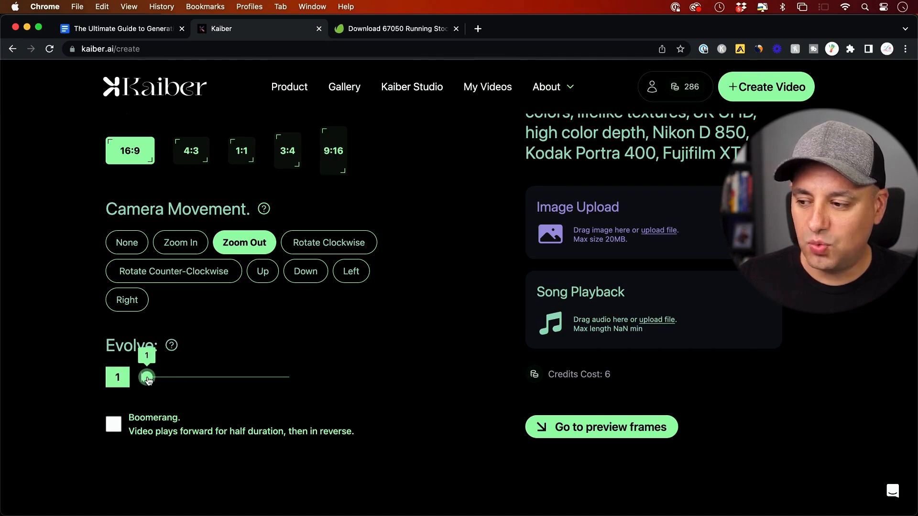
left_click(221, 378)
left_click_drag(220, 380, 128, 380)
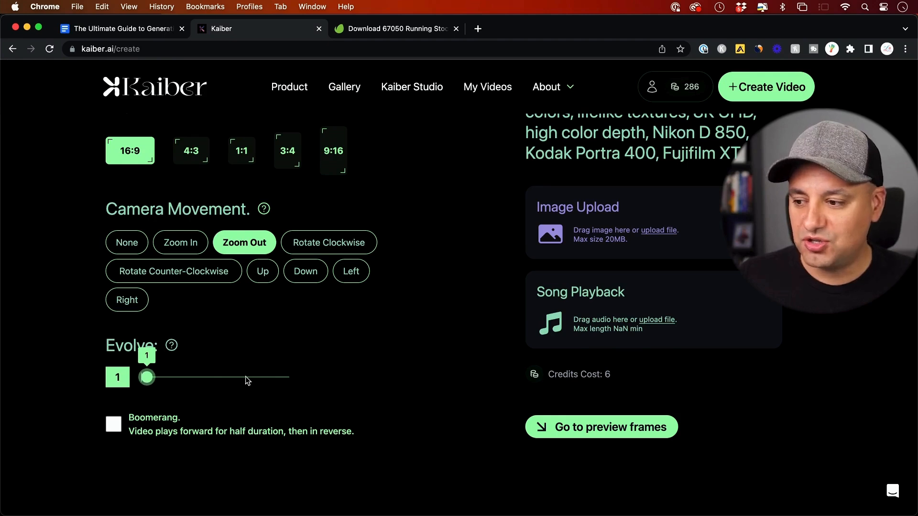
mouse_move(147, 378)
left_mouse_down()
mouse_move(252, 378)
mouse_move(292, 389)
mouse_move(238, 380)
mouse_move(253, 386)
mouse_move(144, 387)
left_mouse_up()
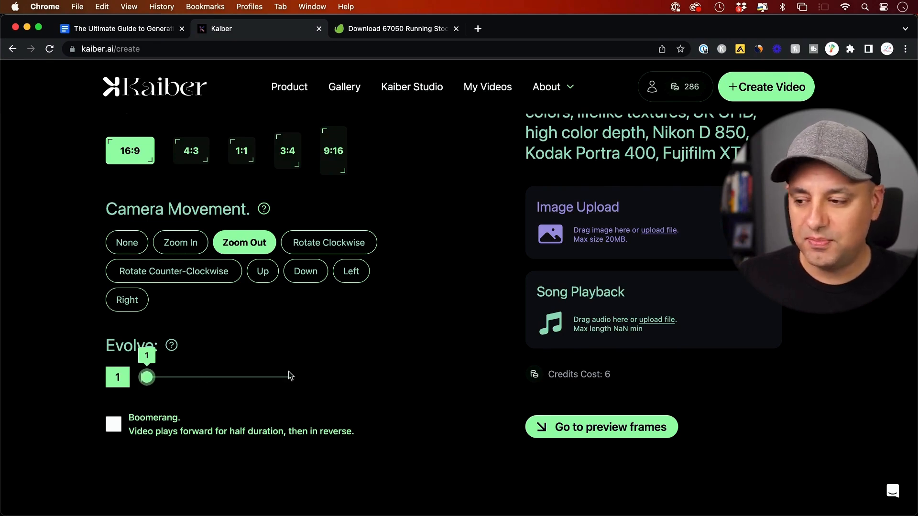
Try the Boomerang option for the video
scroll(365, 372, "down", 2)
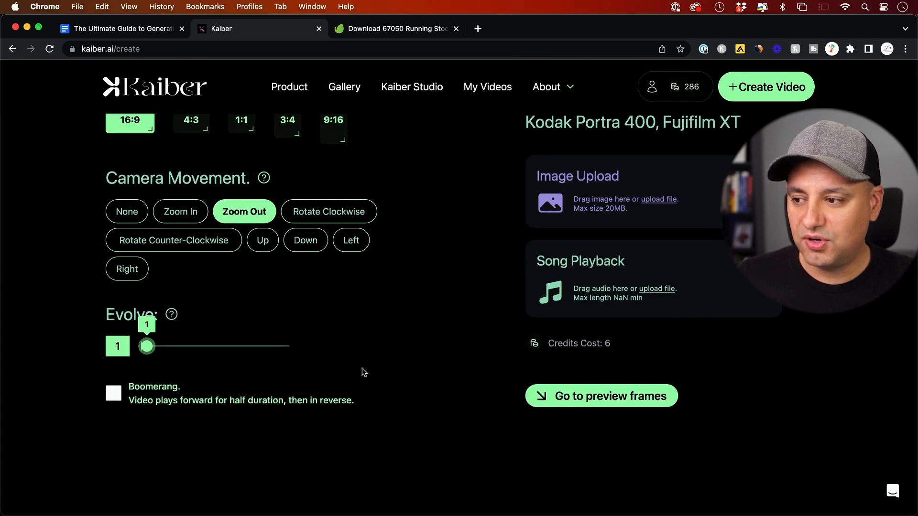
scroll(364, 372, "up", 1)
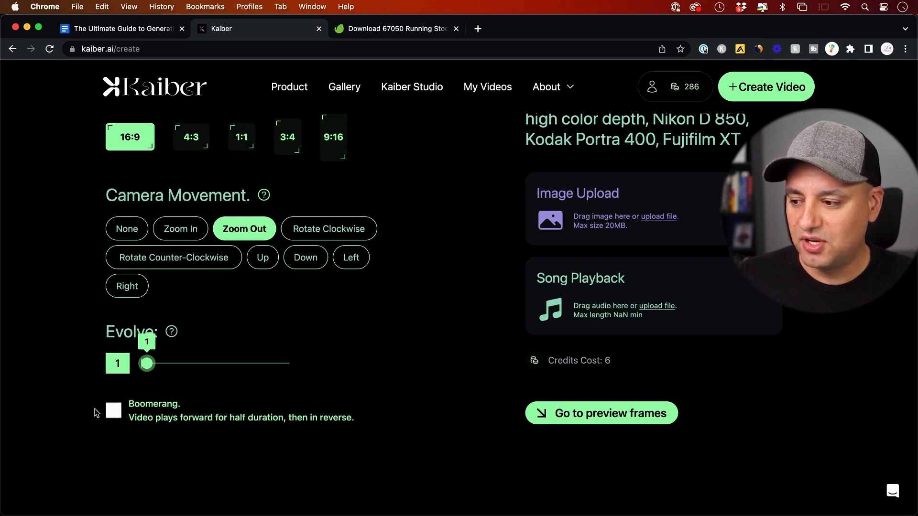
left_click(114, 413)
left_click(114, 414)
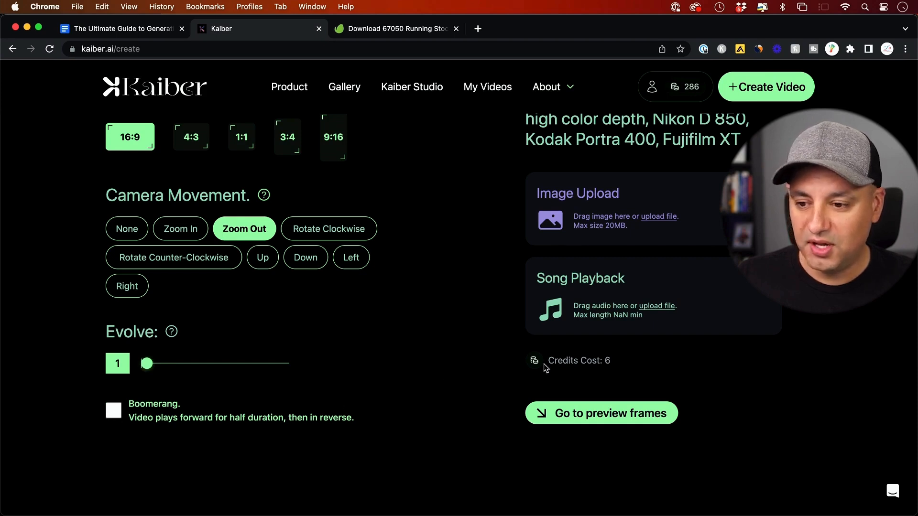
Check the credits cost and generate the preview frames for the video
left_click_drag(547, 361, 646, 362)
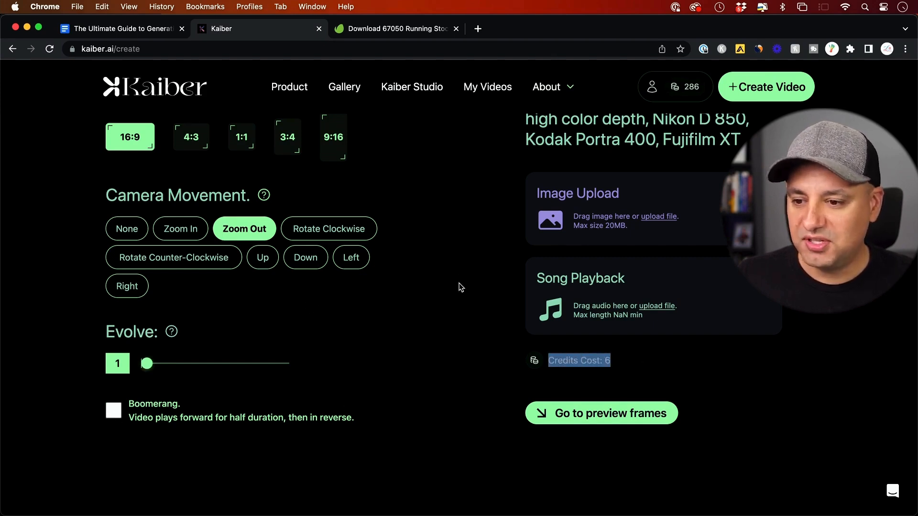
left_click(581, 415)
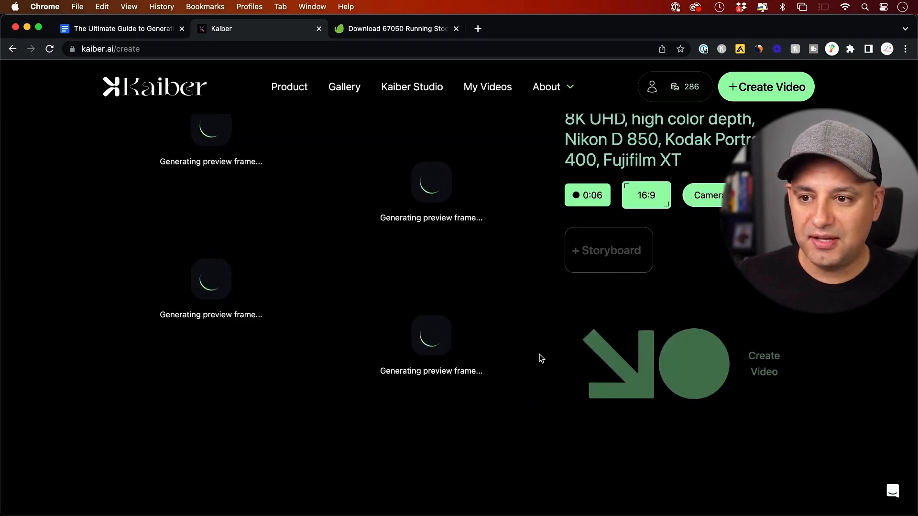
scroll(539, 355, "up", 1)
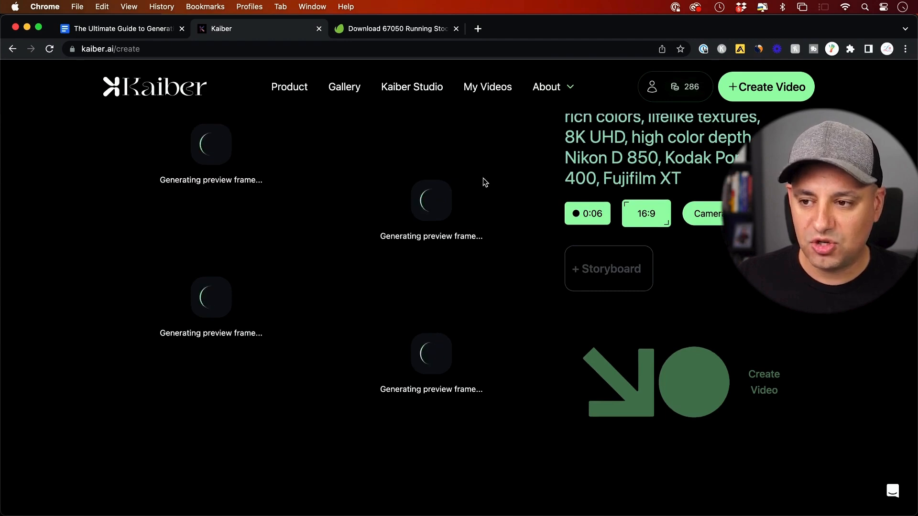
scroll(507, 183, "up", 2)
scroll(507, 184, "up", 3)
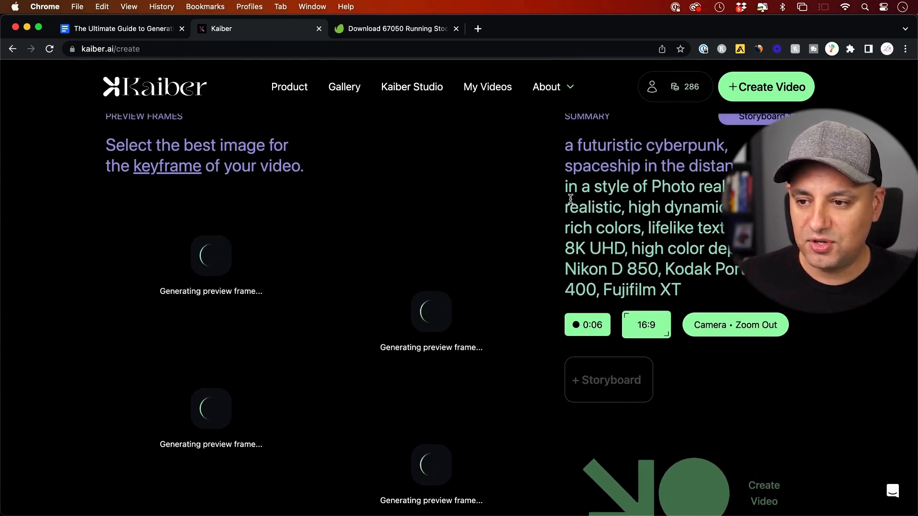
scroll(570, 199, "up", 2)
scroll(542, 205, "down", 5)
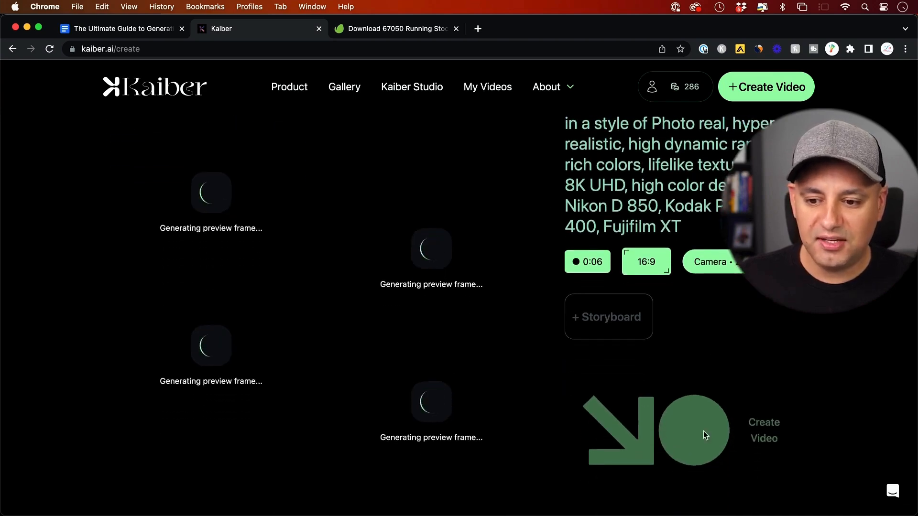
scroll(478, 314, "up", 6)
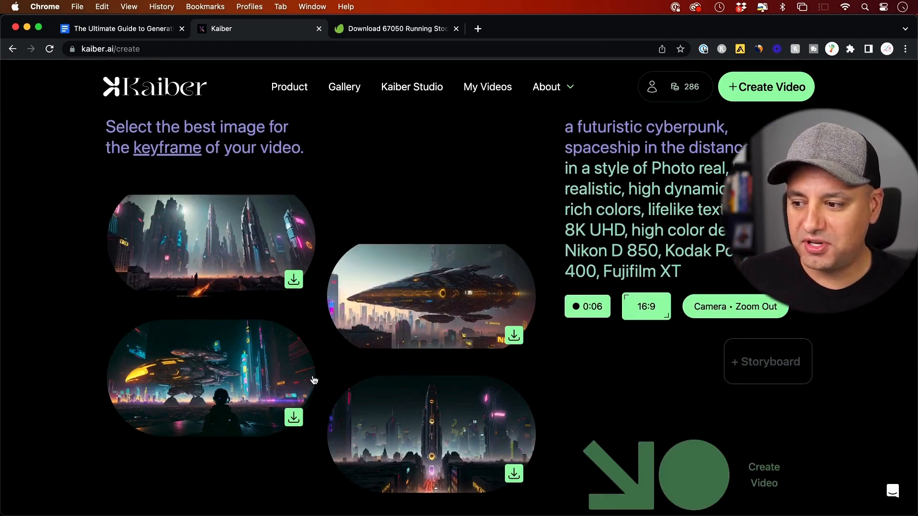
Compare the four preview frames and select the dark cityscape with tall spired towers as the video's keyframe
left_click(191, 240)
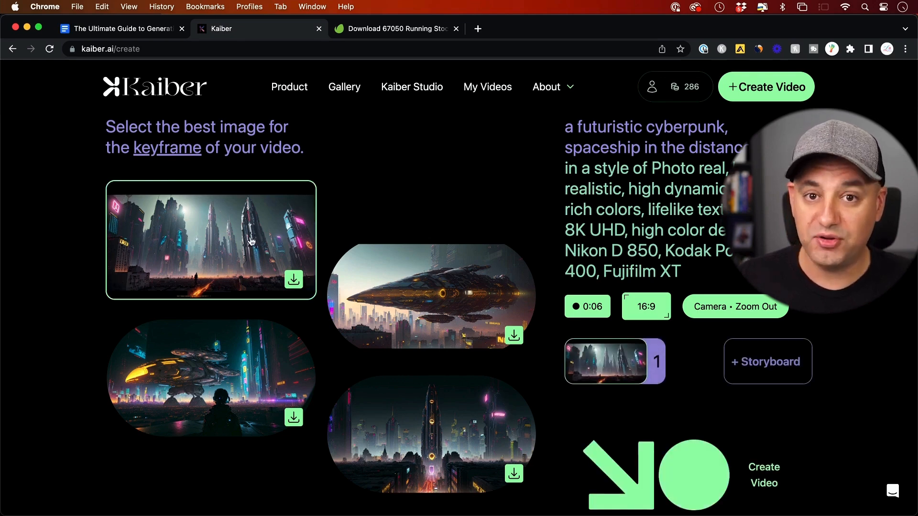
left_click(446, 297)
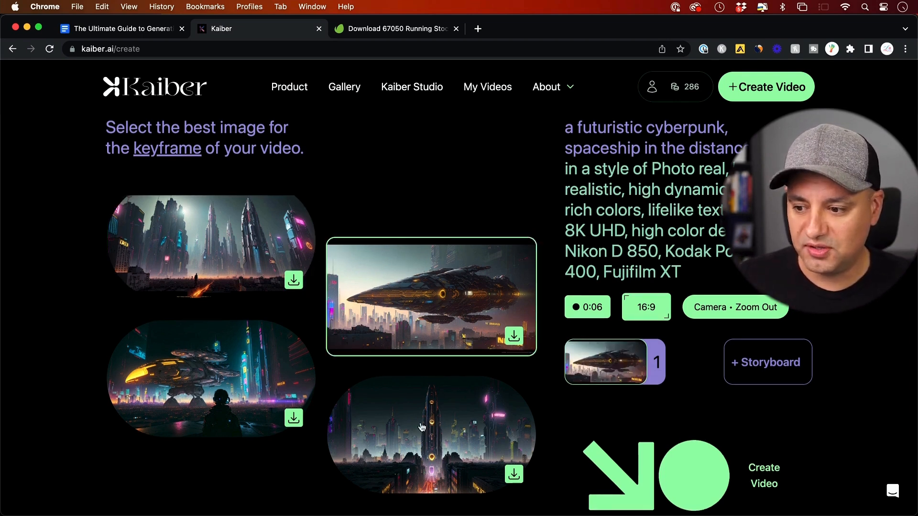
scroll(310, 374, "down", 2)
left_click(188, 343)
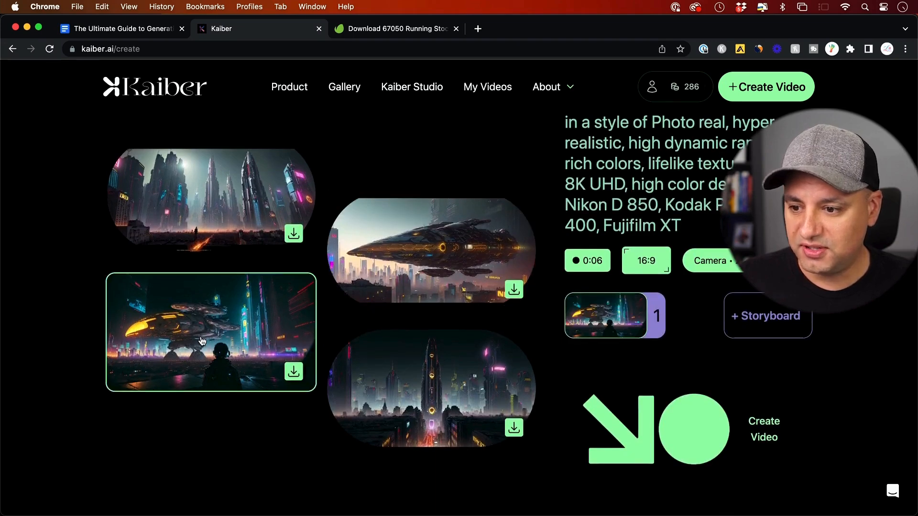
left_click(407, 377)
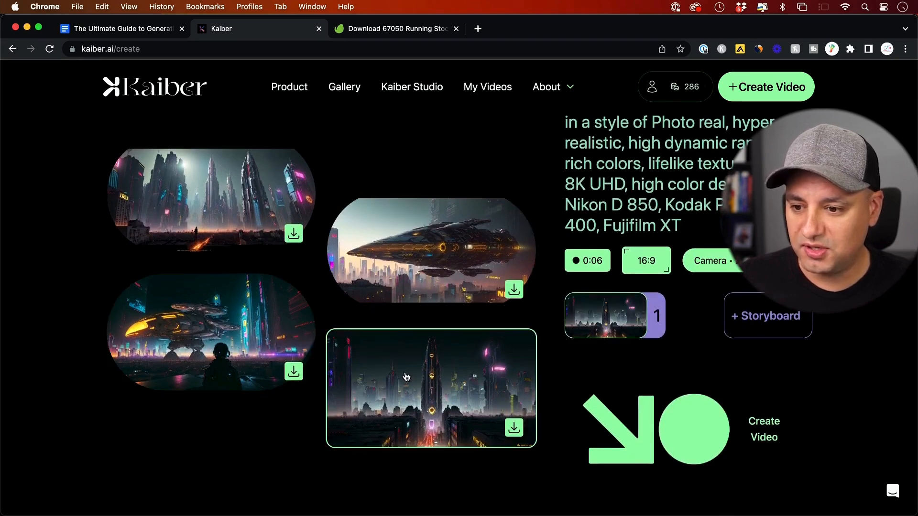
left_click(388, 264)
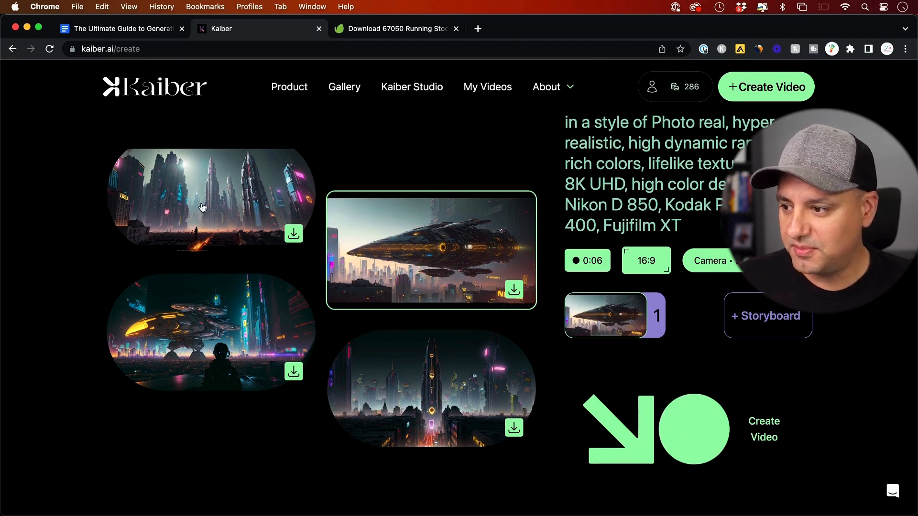
left_click(211, 215)
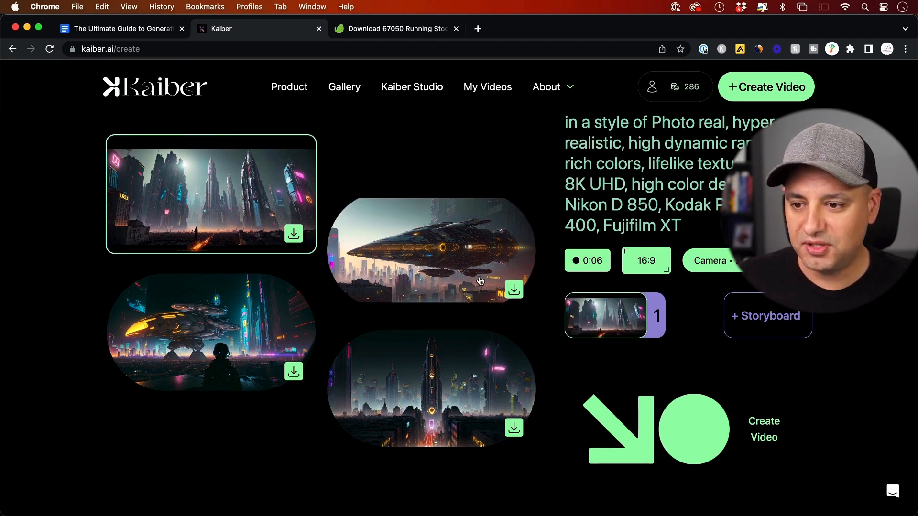
Review the summary of the prompt and settings, and add a second storyboard to the video
scroll(478, 281, "up", 2)
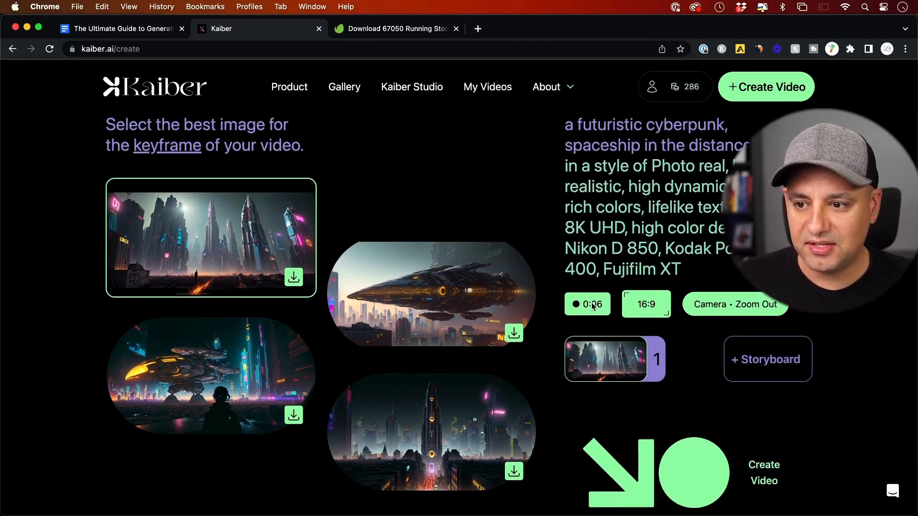
scroll(593, 306, "up", 2)
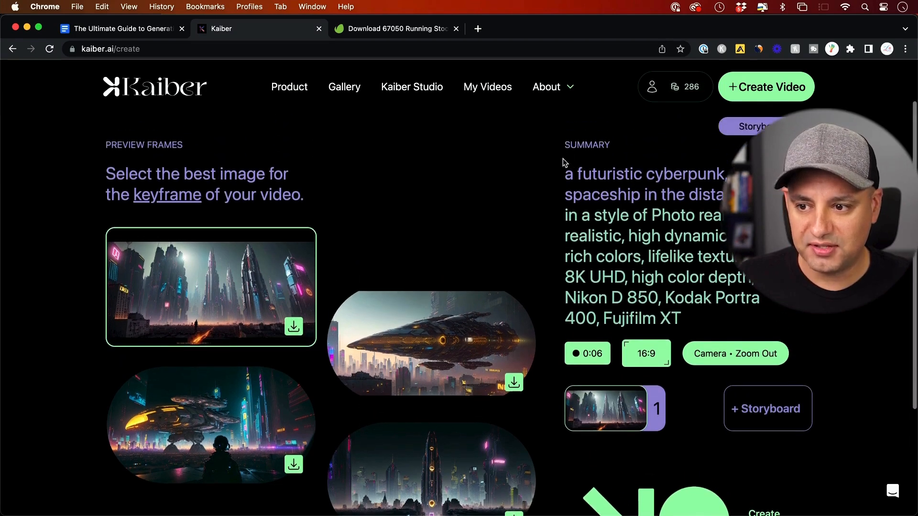
scroll(597, 287, "down", 2)
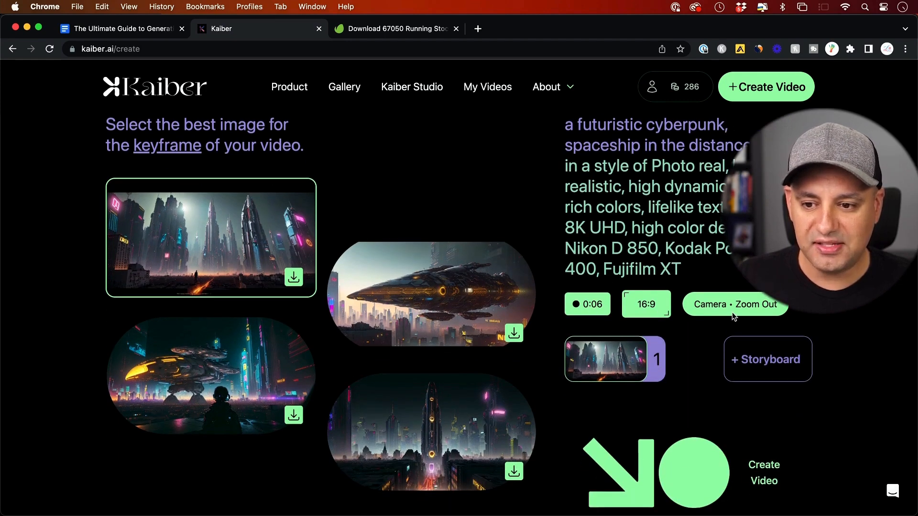
scroll(722, 317, "down", 2)
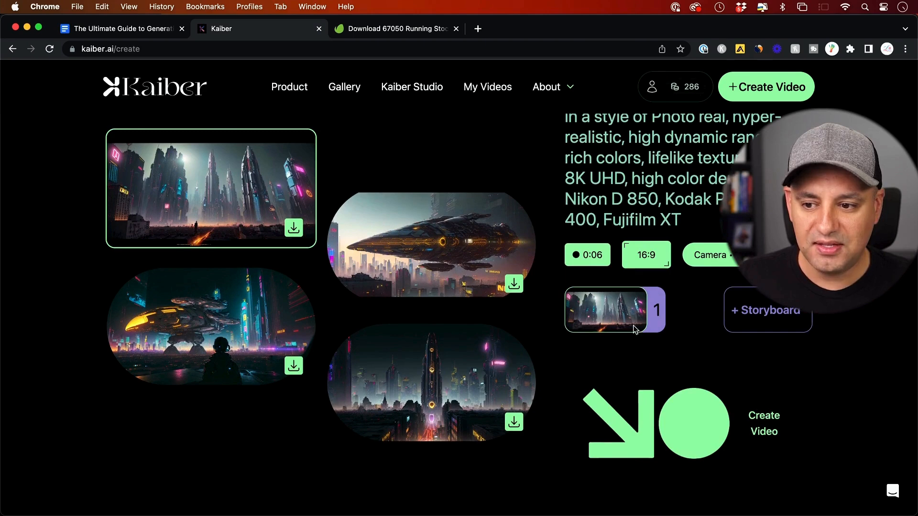
scroll(639, 309, "up", 1)
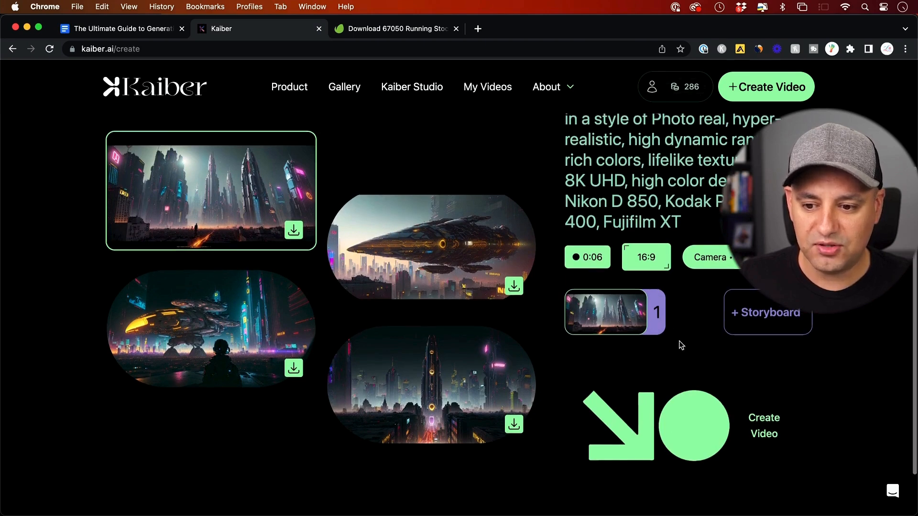
scroll(696, 416, "up", 1)
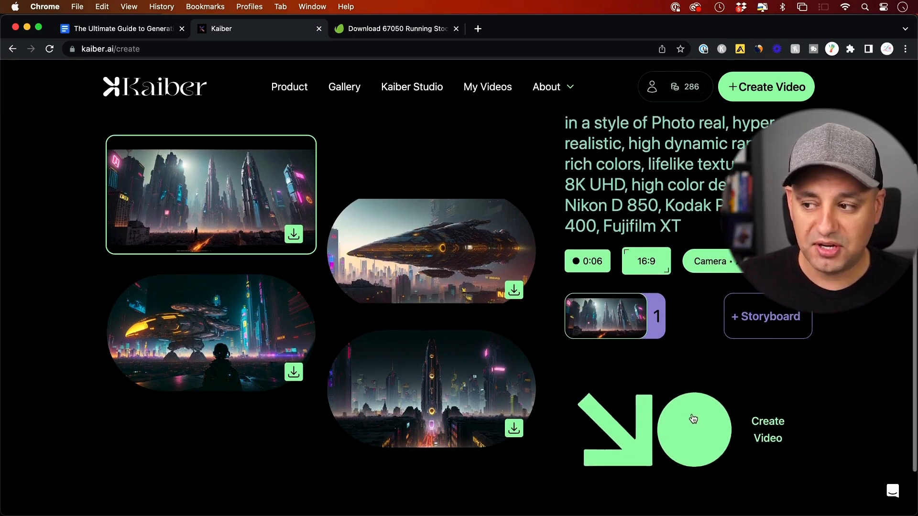
scroll(751, 330, "up", 1)
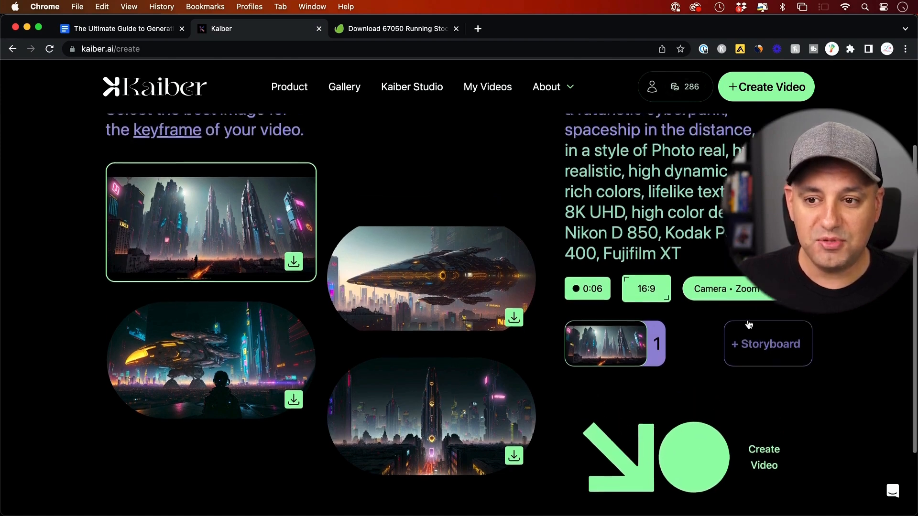
left_click(754, 354)
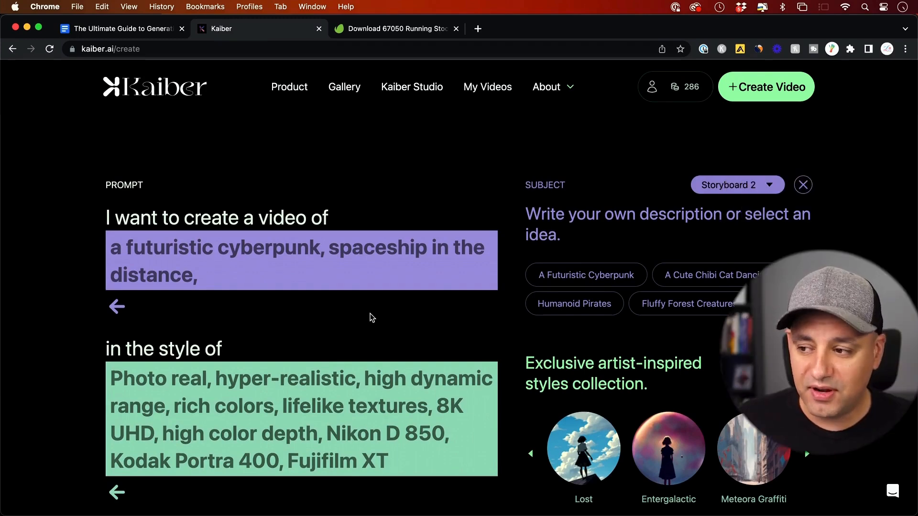
left_click(770, 188)
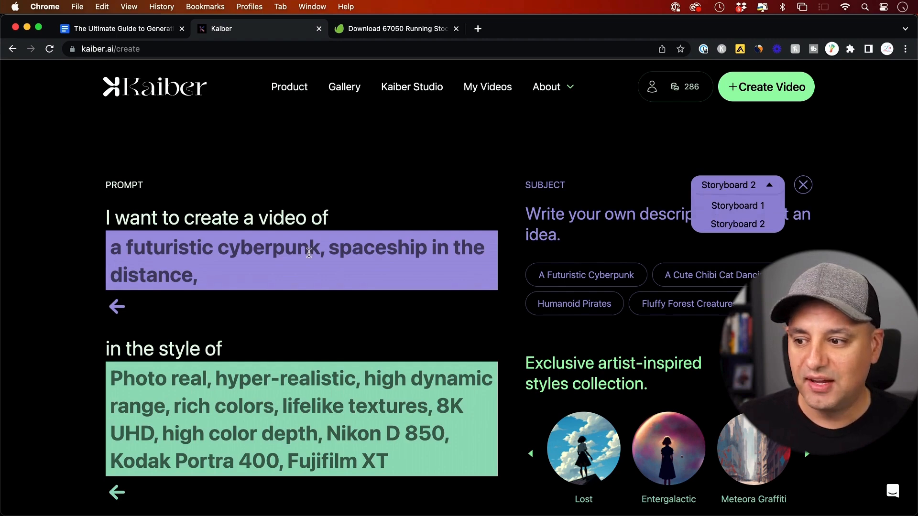
In Storyboard 2's subject description, replace "in the distance," with "close up, soldier walking out"
left_click(280, 278)
key("BackSpace")
key("BackSpace")
key("BackSpace")
key("BackSpace")
key("BackSpace")
key("BackSpace")
key("BackSpace")
key("BackSpace")
key("BackSpace")
key("BackSpace")
key("BackSpace")
key("BackSpace")
key("BackSpace")
key("BackSpace")
key("BackSpace")
key("BackSpace")
type("close up, soldier walking out")
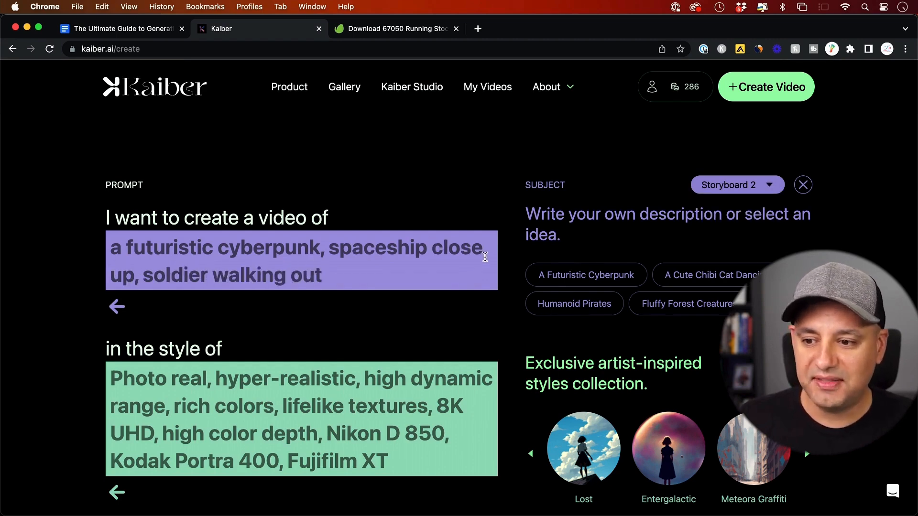
In Storyboard 2's video settings, choose the Rotate Clockwise camera movement and generate its preview frame
scroll(485, 257, "down", 3)
scroll(486, 260, "down", 5)
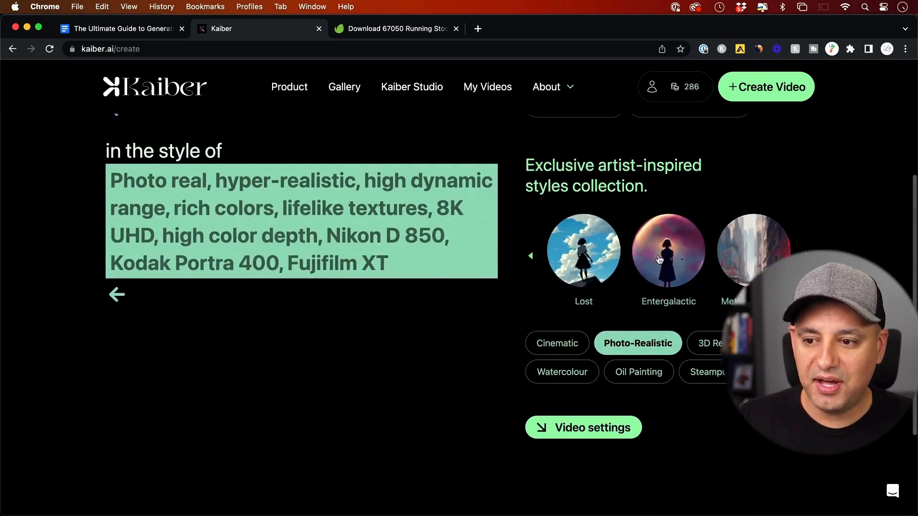
left_click(569, 432)
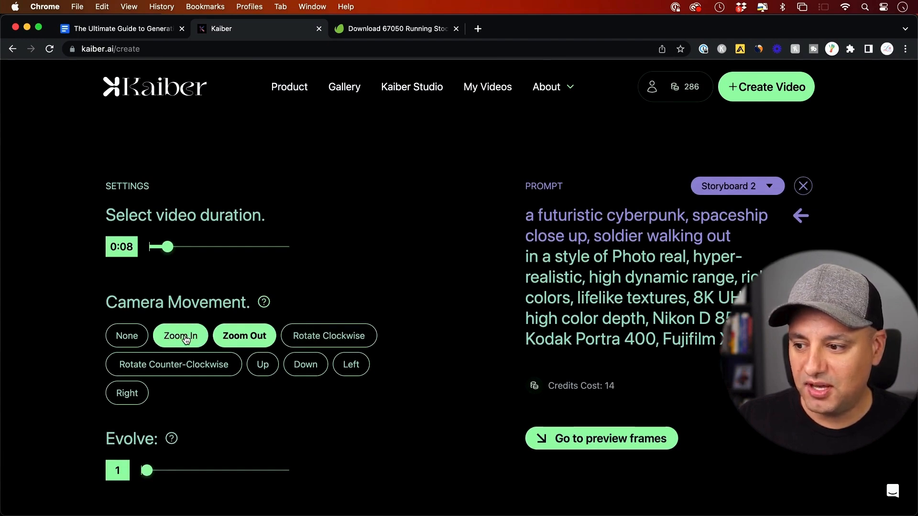
left_click(328, 336)
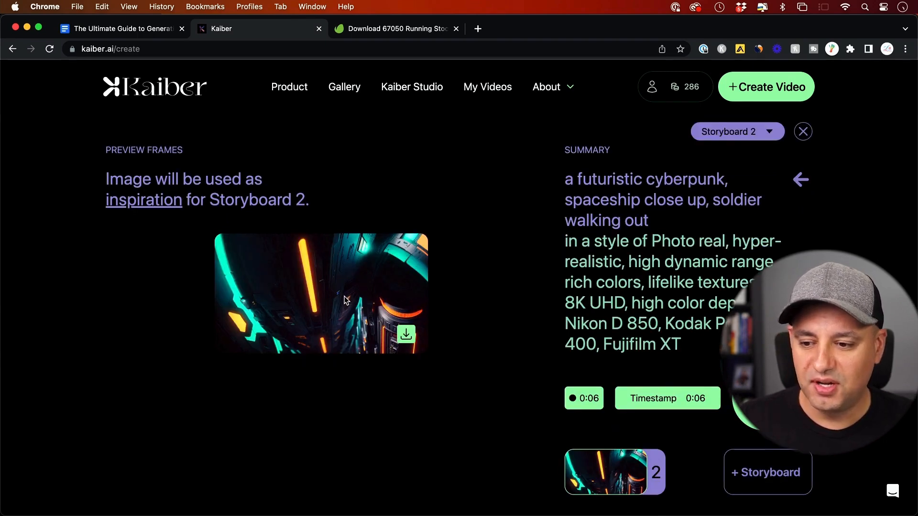
Return to Storyboard 1's preview frames and create the video from both storyboards
left_click(754, 140)
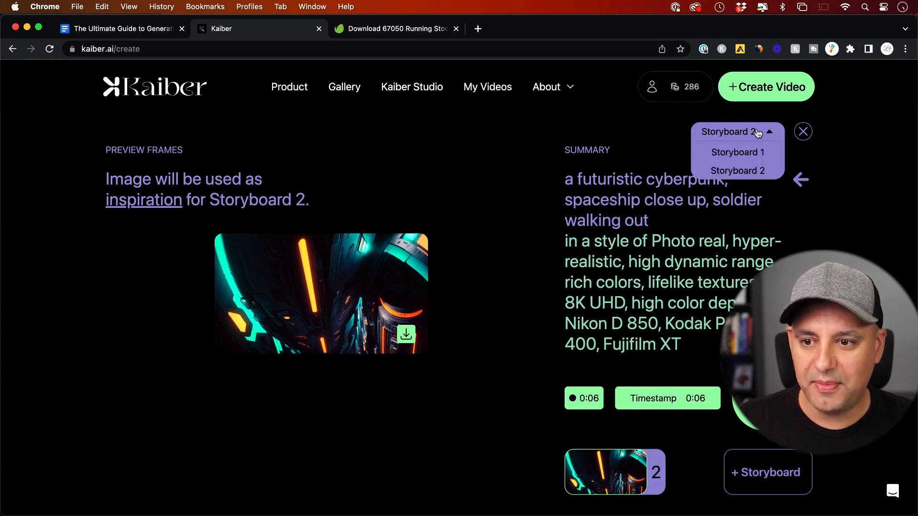
left_click(732, 151)
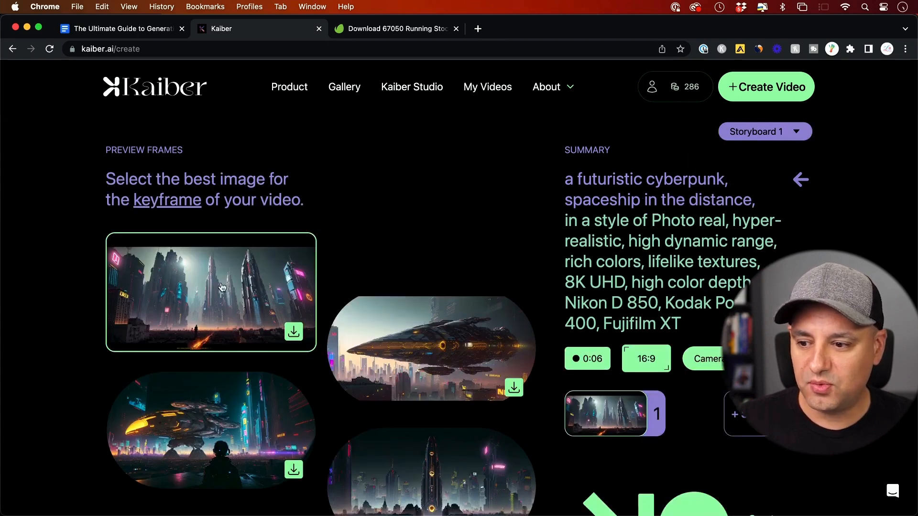
scroll(218, 289, "down", 3)
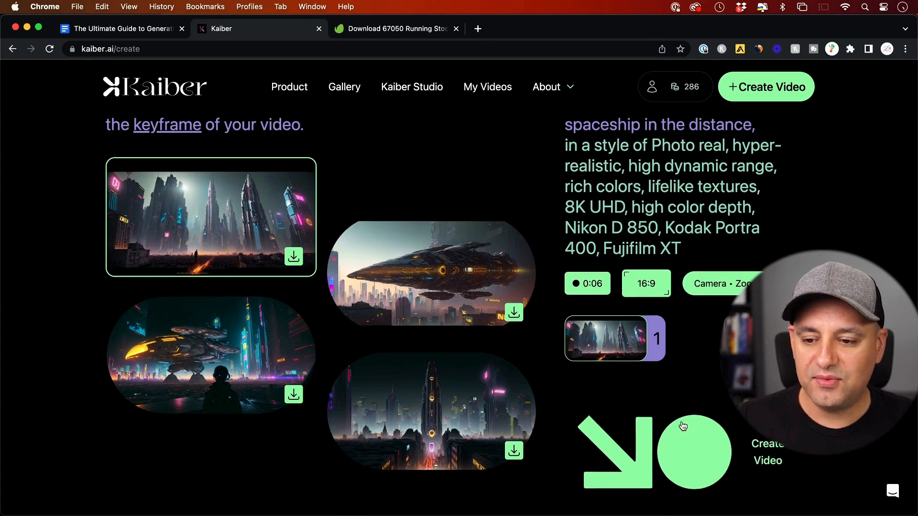
scroll(683, 426, "down", 1)
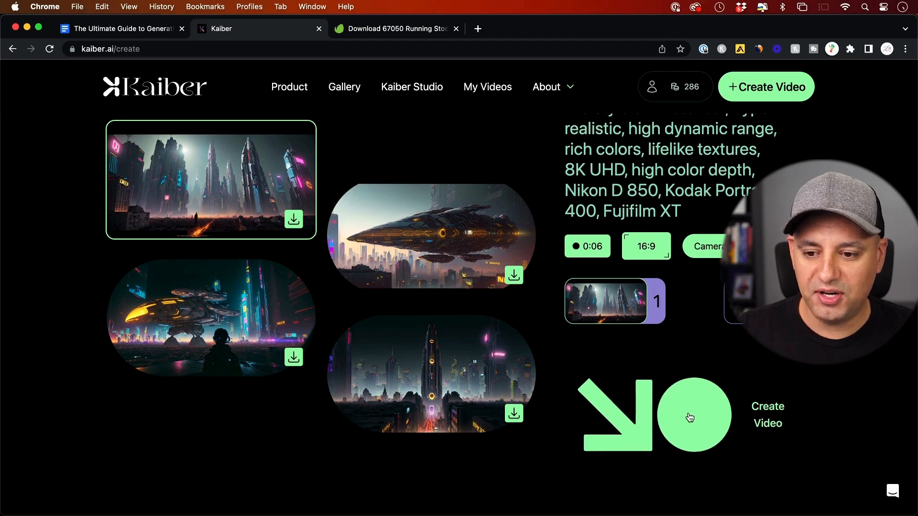
scroll(691, 417, "down", 1)
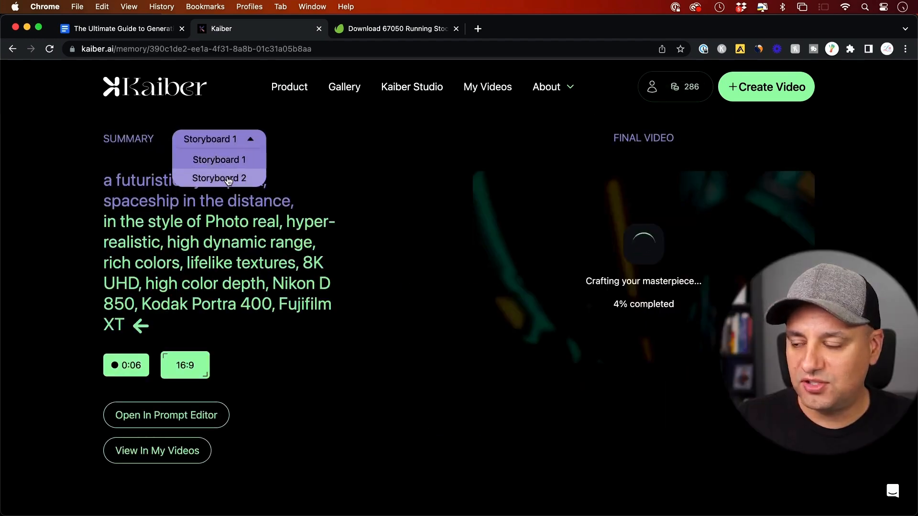
Show Storyboard 2's summary and play the finished 12-second video in full screen, pausing it after leaving full screen
left_click(229, 138)
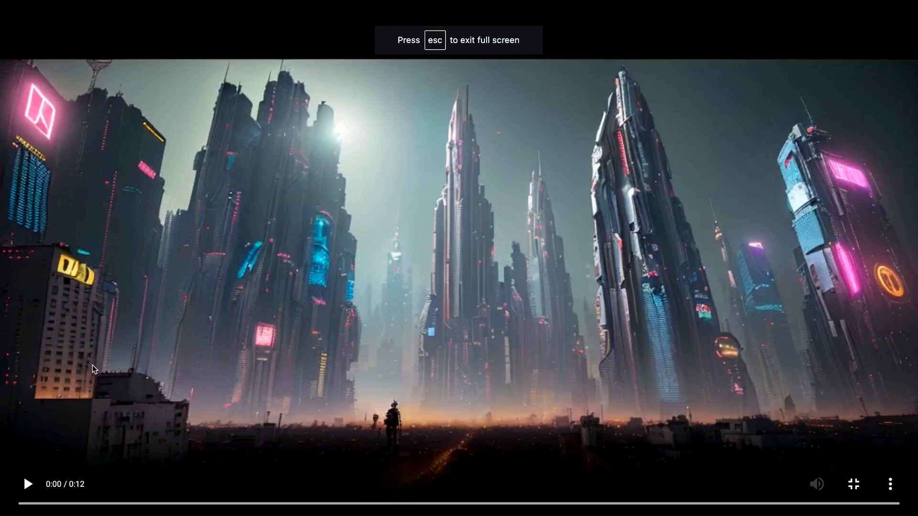
left_click(28, 484)
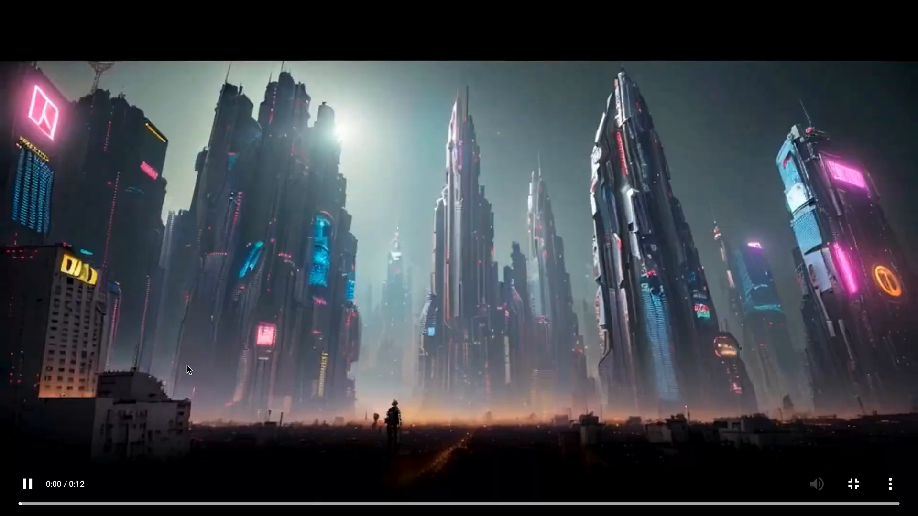
key("Escape")
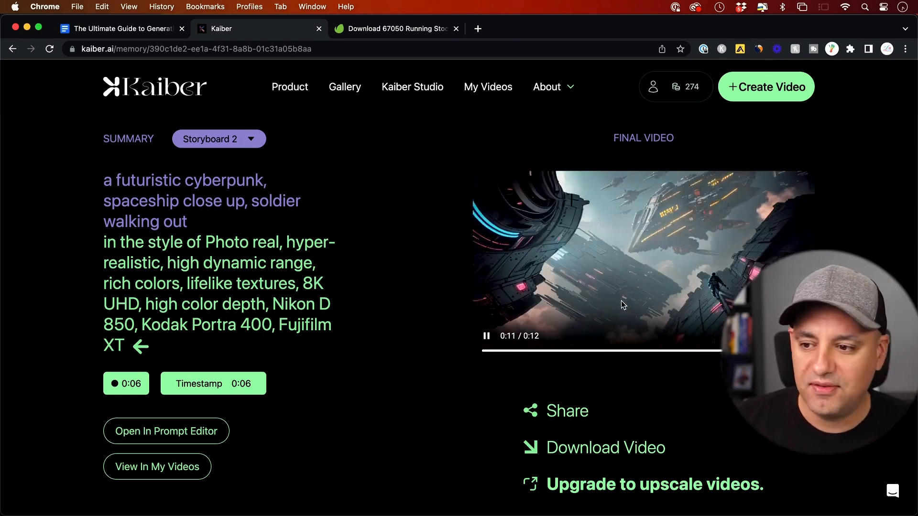
left_click(486, 336)
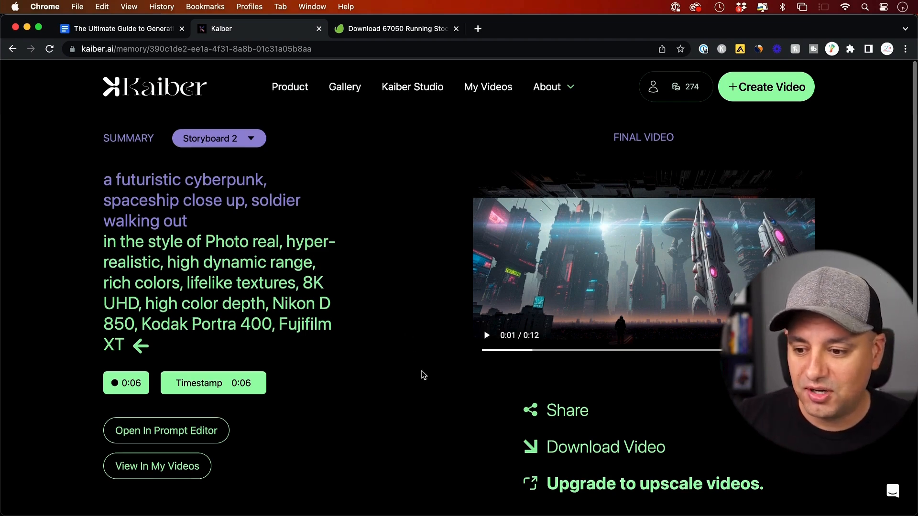
Check the final video's sharing options, close them and download the video
left_click(555, 411)
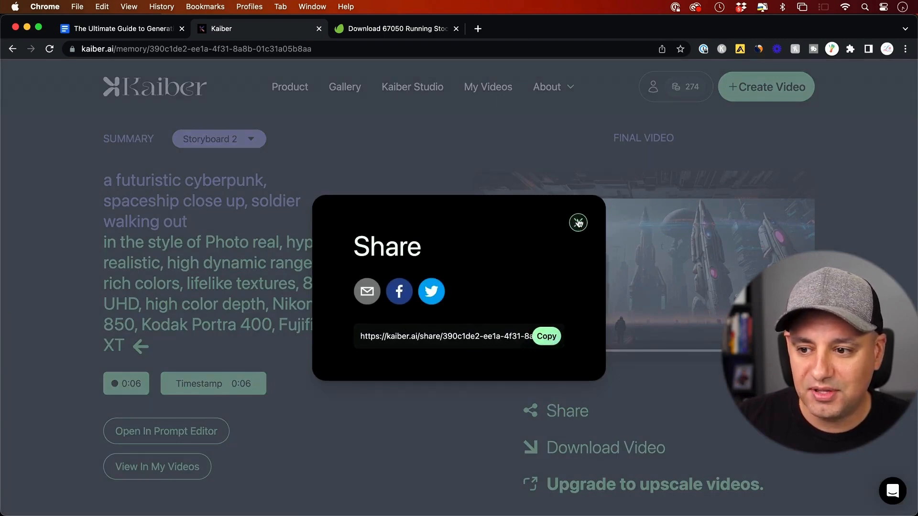
left_click(578, 223)
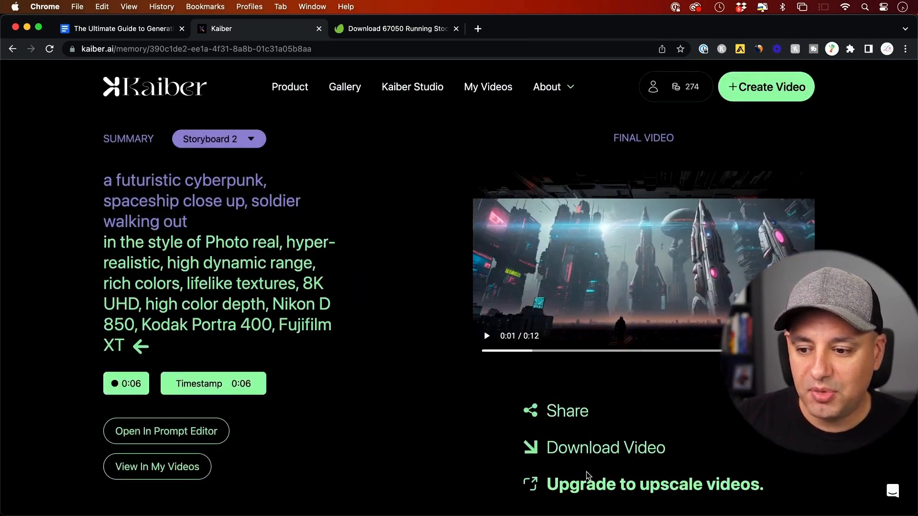
left_click(566, 452)
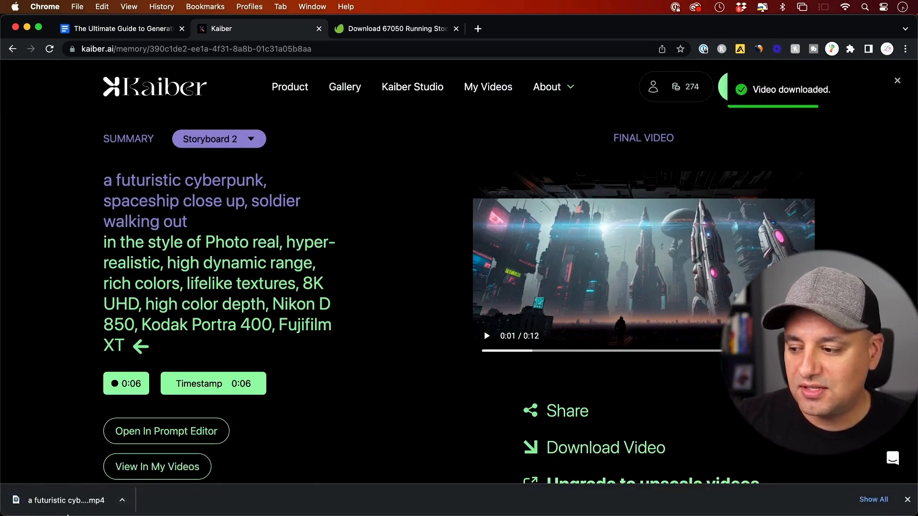
Open the downloaded futuristic cyberpunk video, skim through it, and close the player to return to Kaiber
left_click(58, 500)
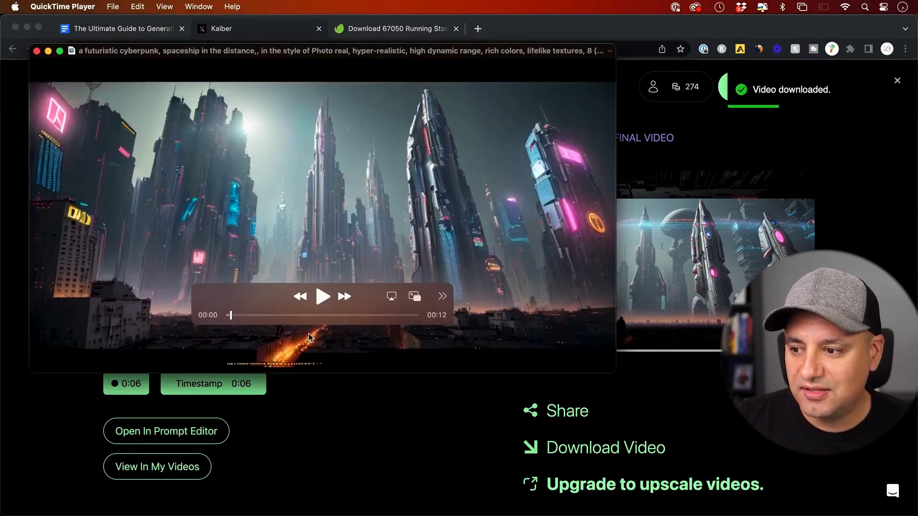
left_click_drag(263, 317, 348, 315)
left_click(37, 51)
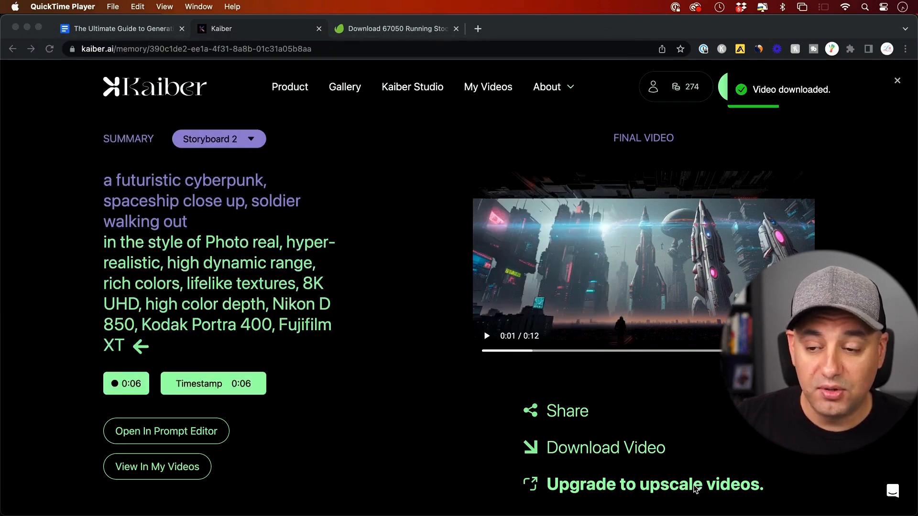
left_click(747, 438)
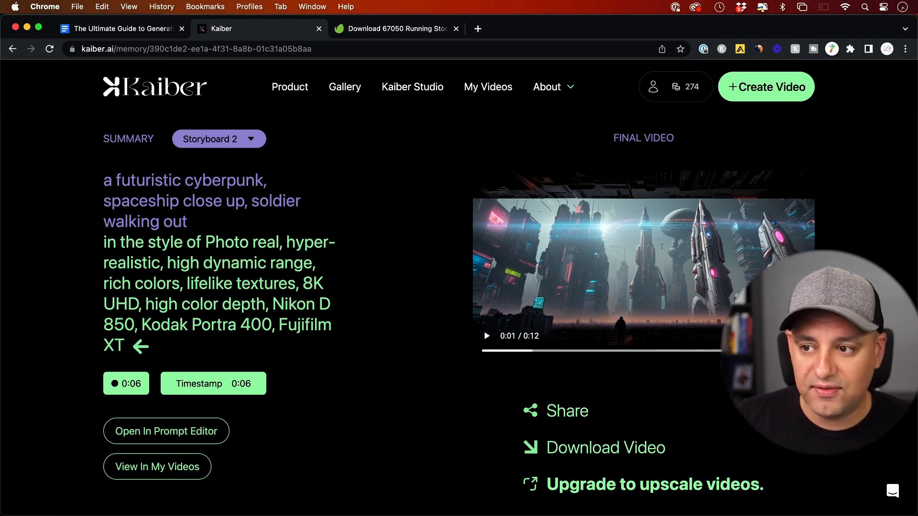
Start a new video with the beach running clip Untitled.mov as the existing video to transform, and continue to the prompt
left_click(494, 91)
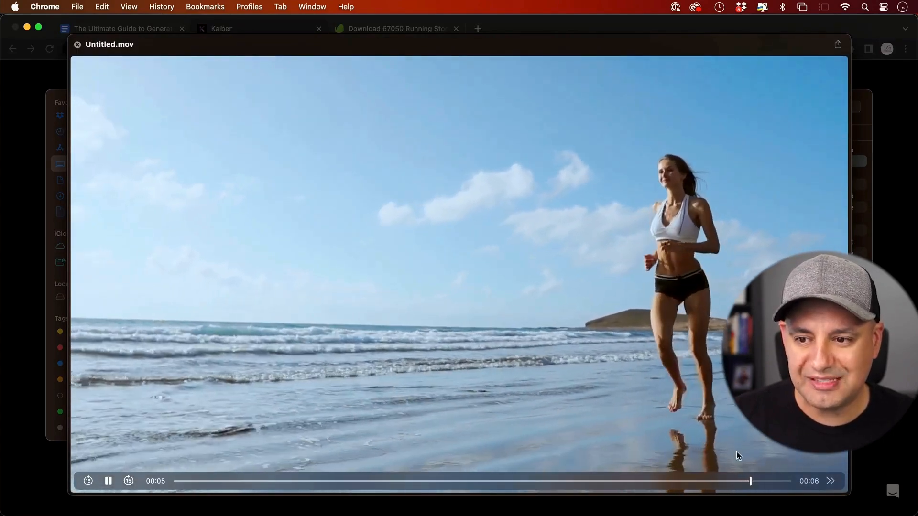
key("space")
key("Return")
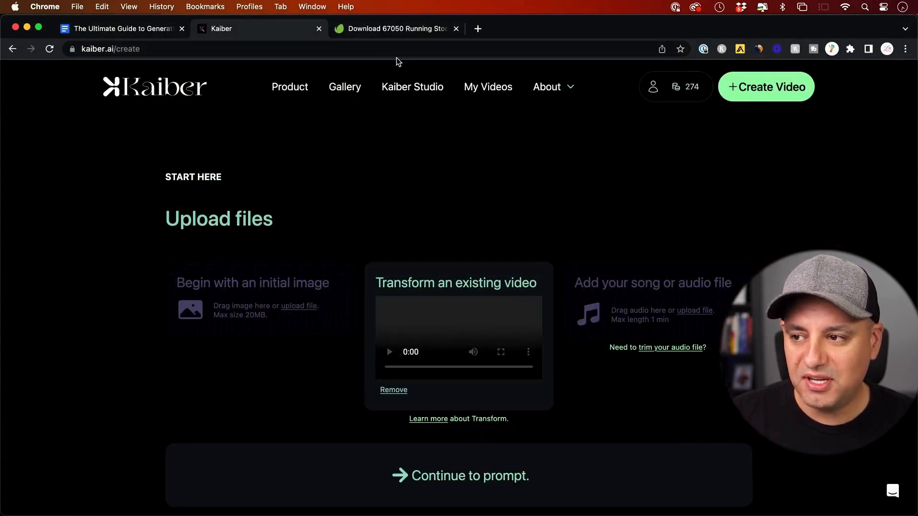
left_click(383, 31)
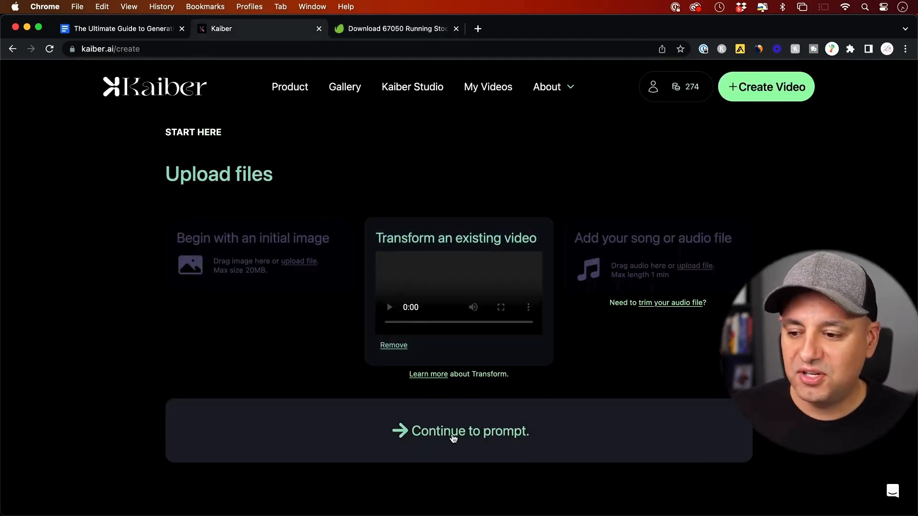
left_click(479, 436)
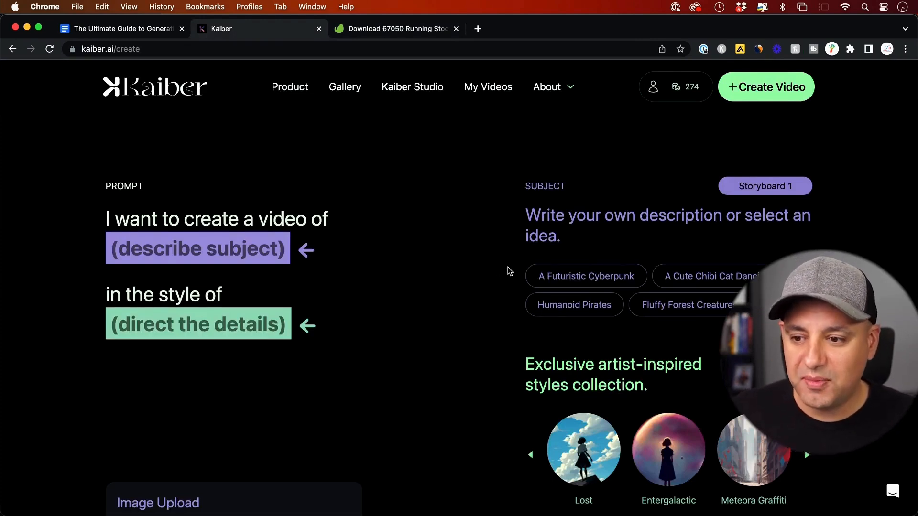
Choose the subject idea A Futuristic Cyberpunk and the Photo-Realistic style for the prompt
left_click(557, 282)
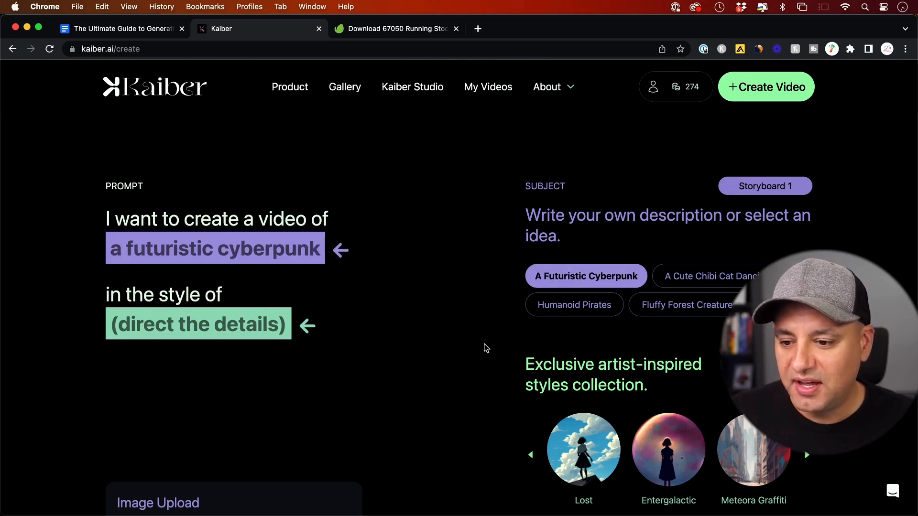
scroll(484, 349, "down", 3)
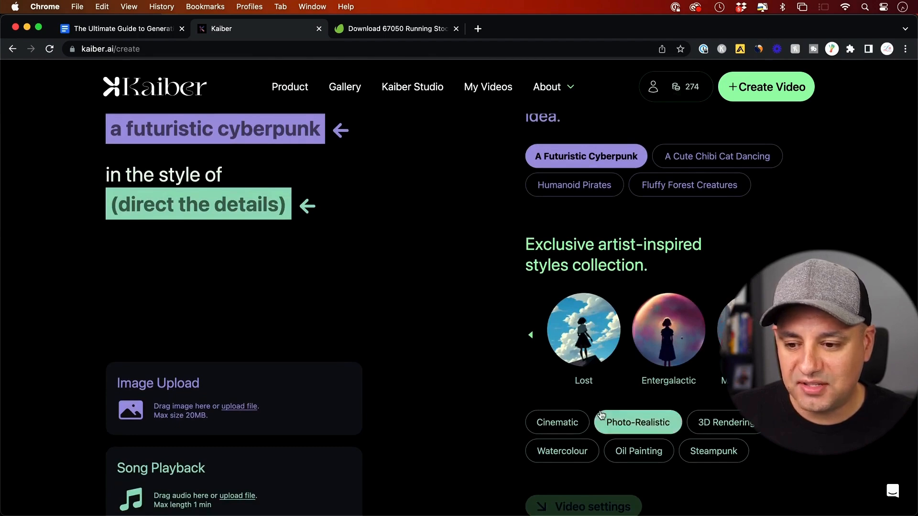
left_click(625, 424)
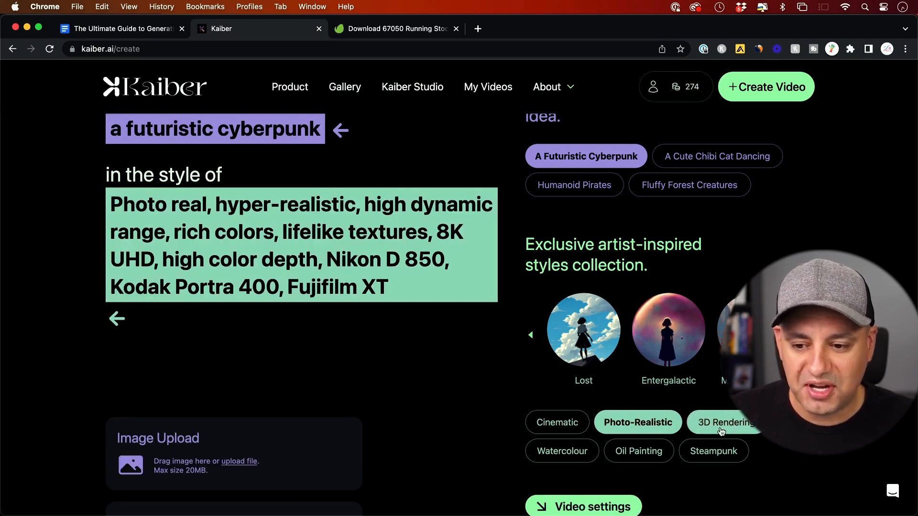
In the video settings, lower the Transform value to 1 and generate the preview frames
scroll(637, 455, "down", 1)
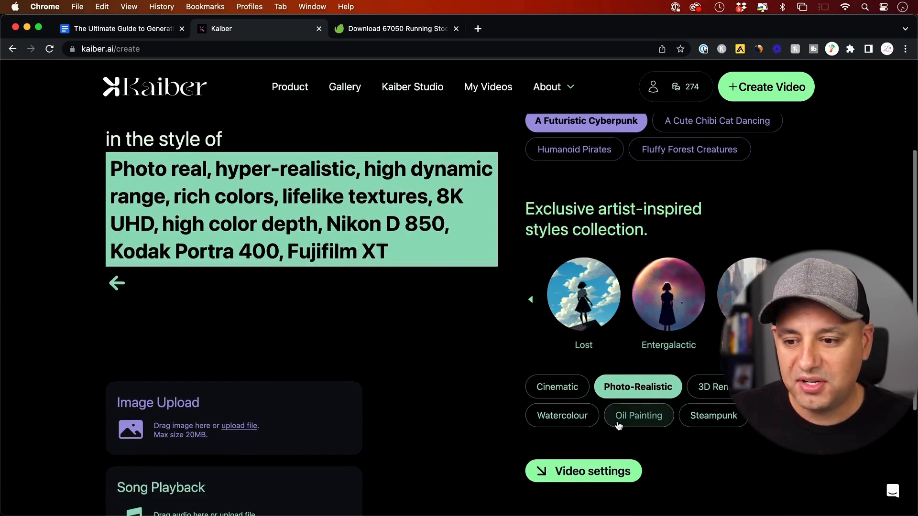
left_click(571, 472)
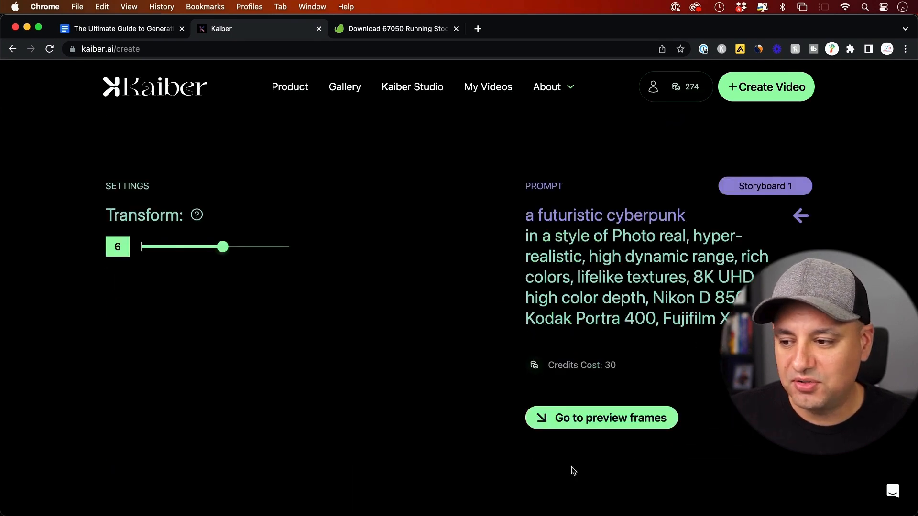
mouse_move(198, 219)
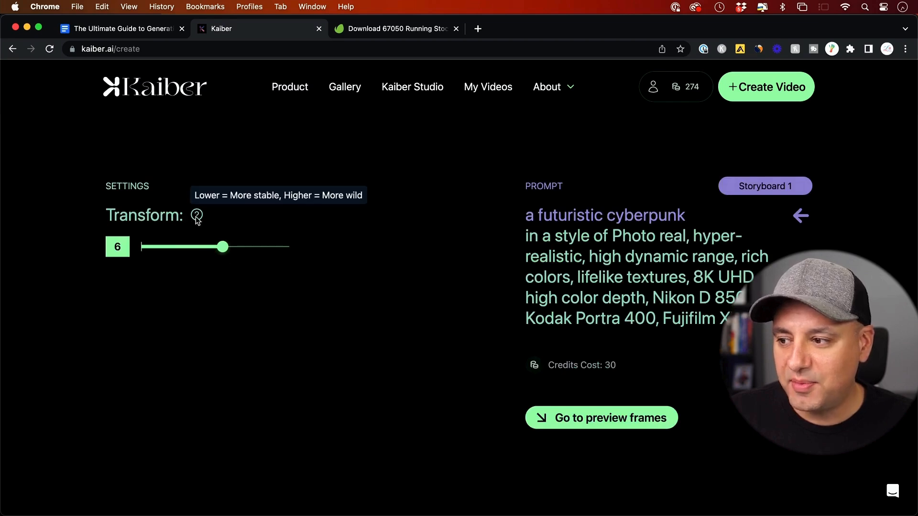
left_click_drag(223, 246, 145, 246)
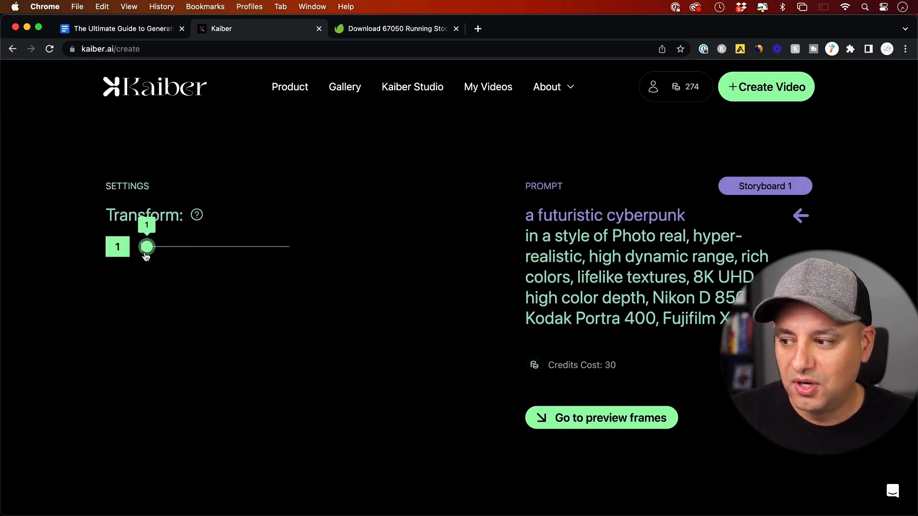
mouse_move(196, 220)
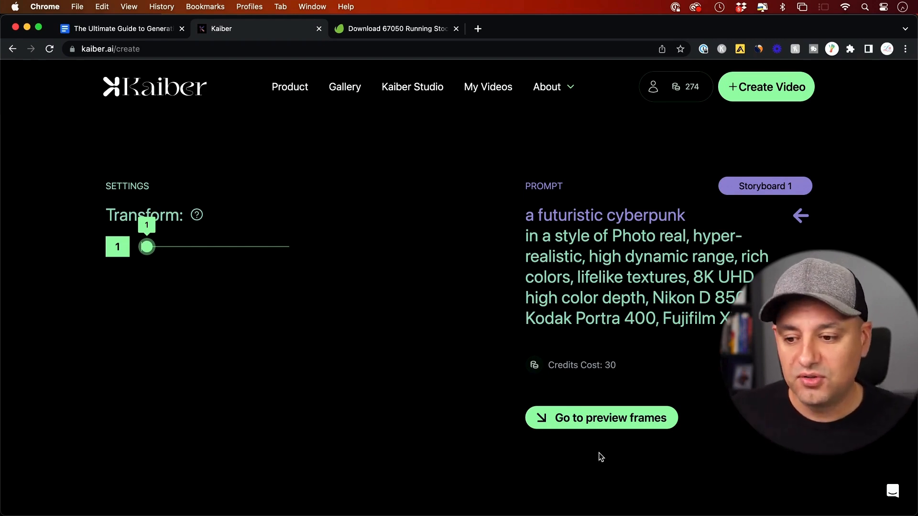
left_click(576, 423)
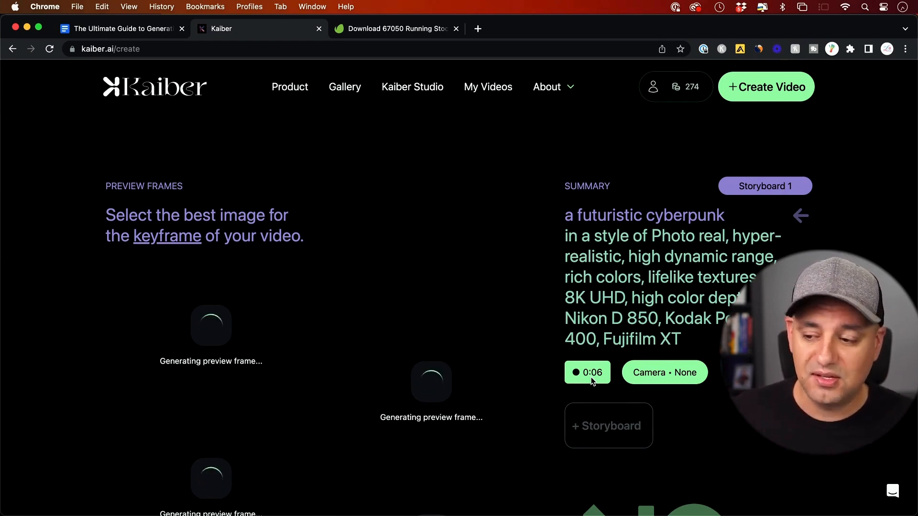
Review the preview frames and prompt summary, and create the transformed cyberpunk video
scroll(583, 378, "down", 2)
scroll(592, 354, "down", 2)
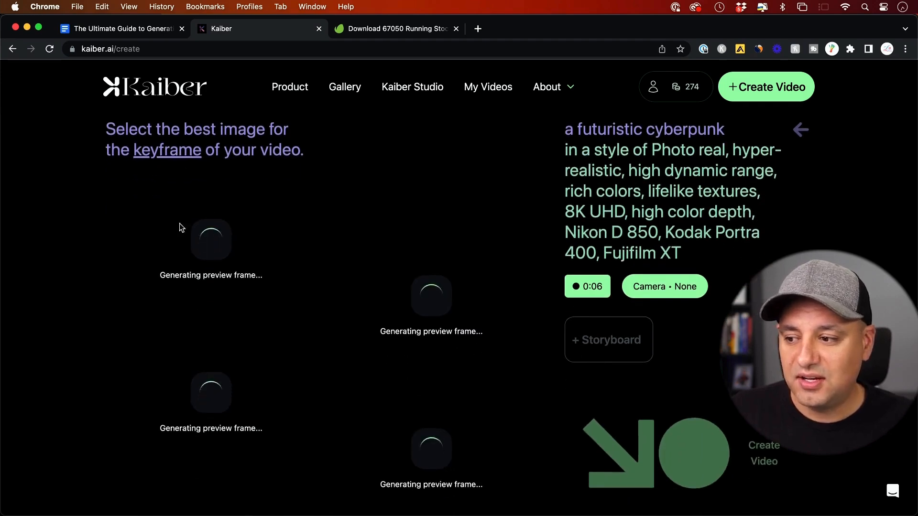
scroll(518, 350, "down", 2)
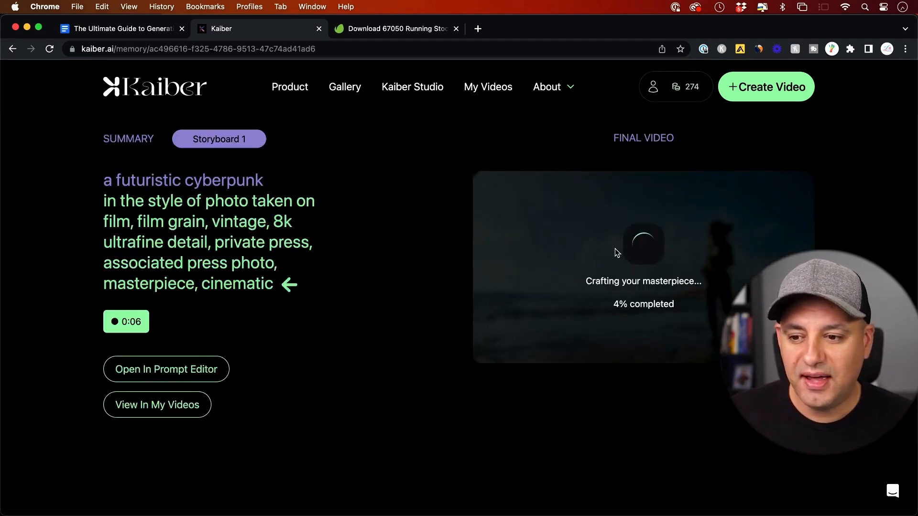
From My Videos, download the cyberpunk beach runner video and play it in QuickTime Player
left_click(484, 95)
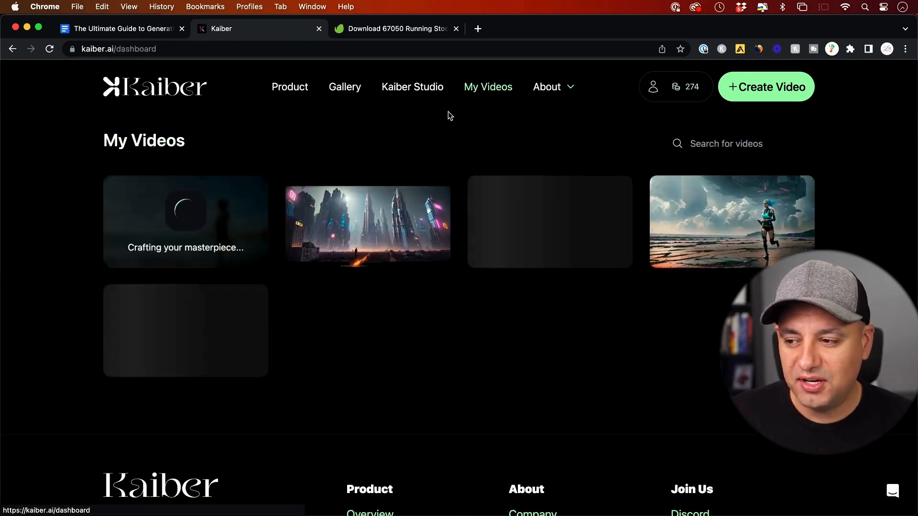
mouse_move(727, 229)
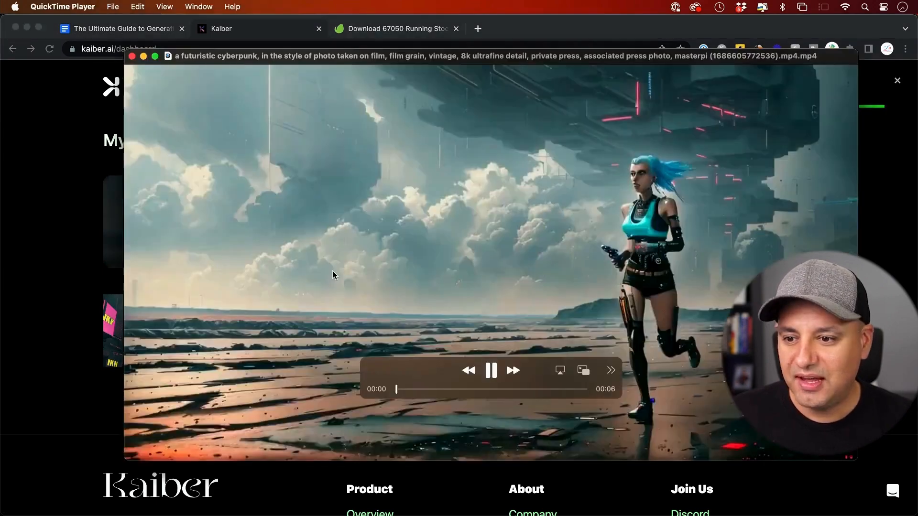
Preview the source clip man running.mp4, play it and return to My Videos in Kaiber
key("space")
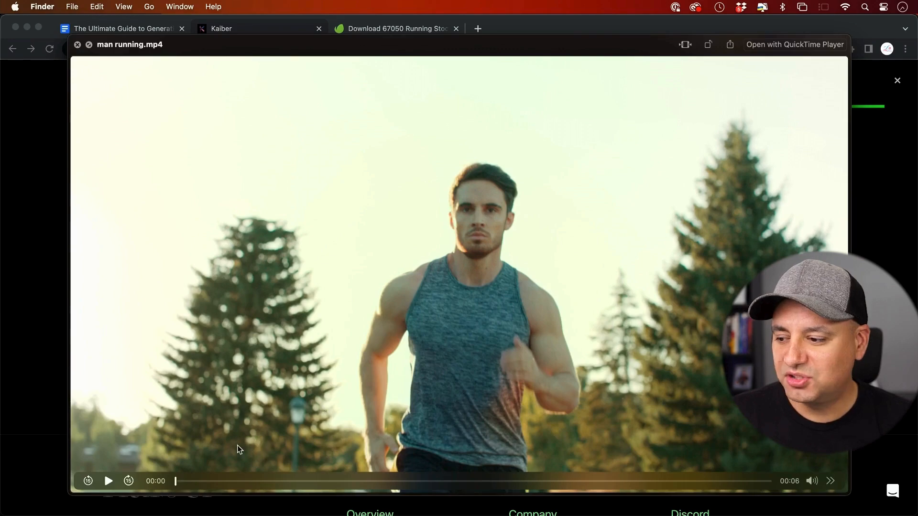
left_click(107, 482)
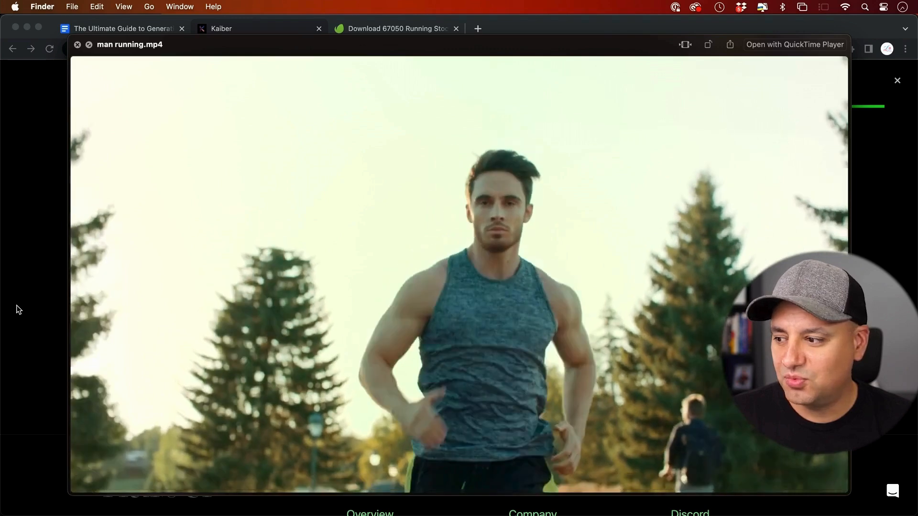
left_click(18, 308)
Download the Egyptian warrior video from My Videos and replay it from the beginning in QuickTime Player
mouse_move(533, 236)
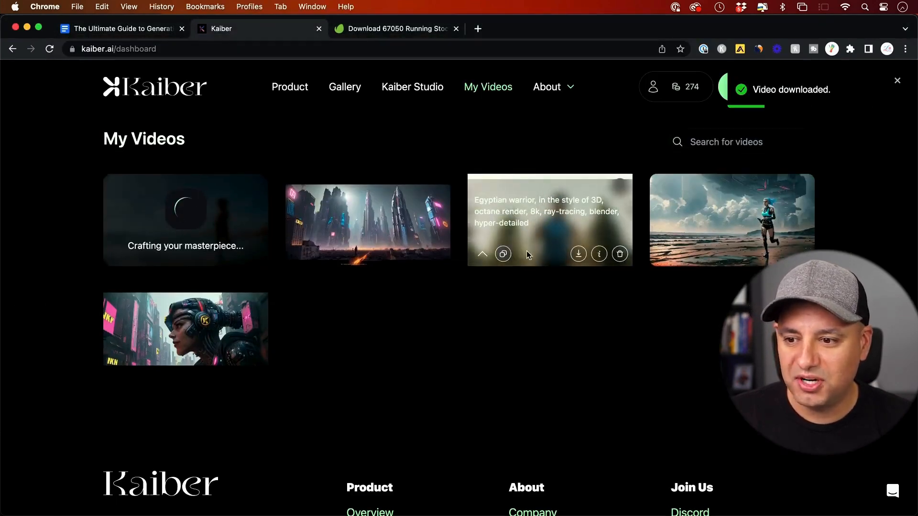
left_click(579, 257)
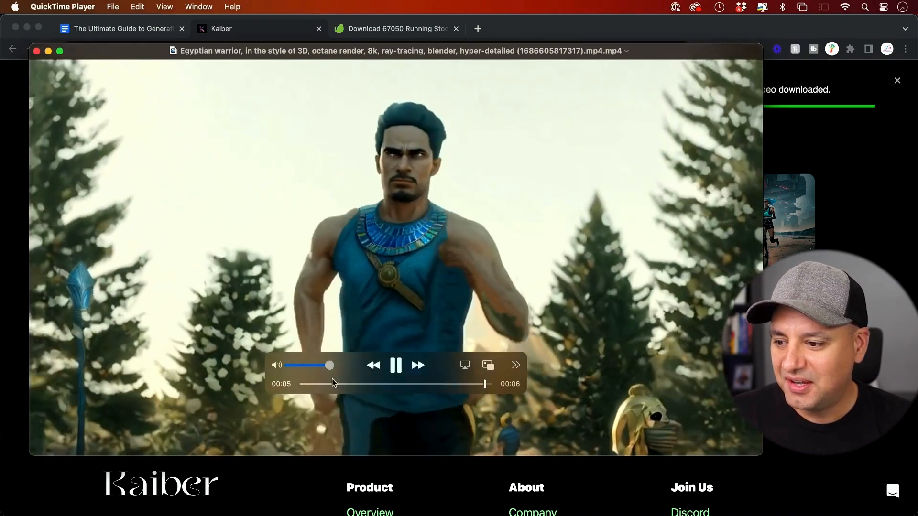
left_click(302, 385)
key("space")
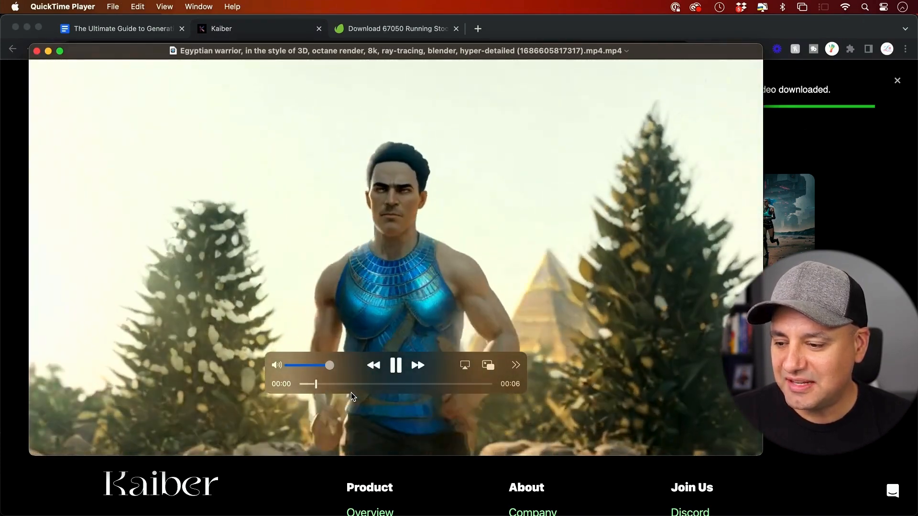